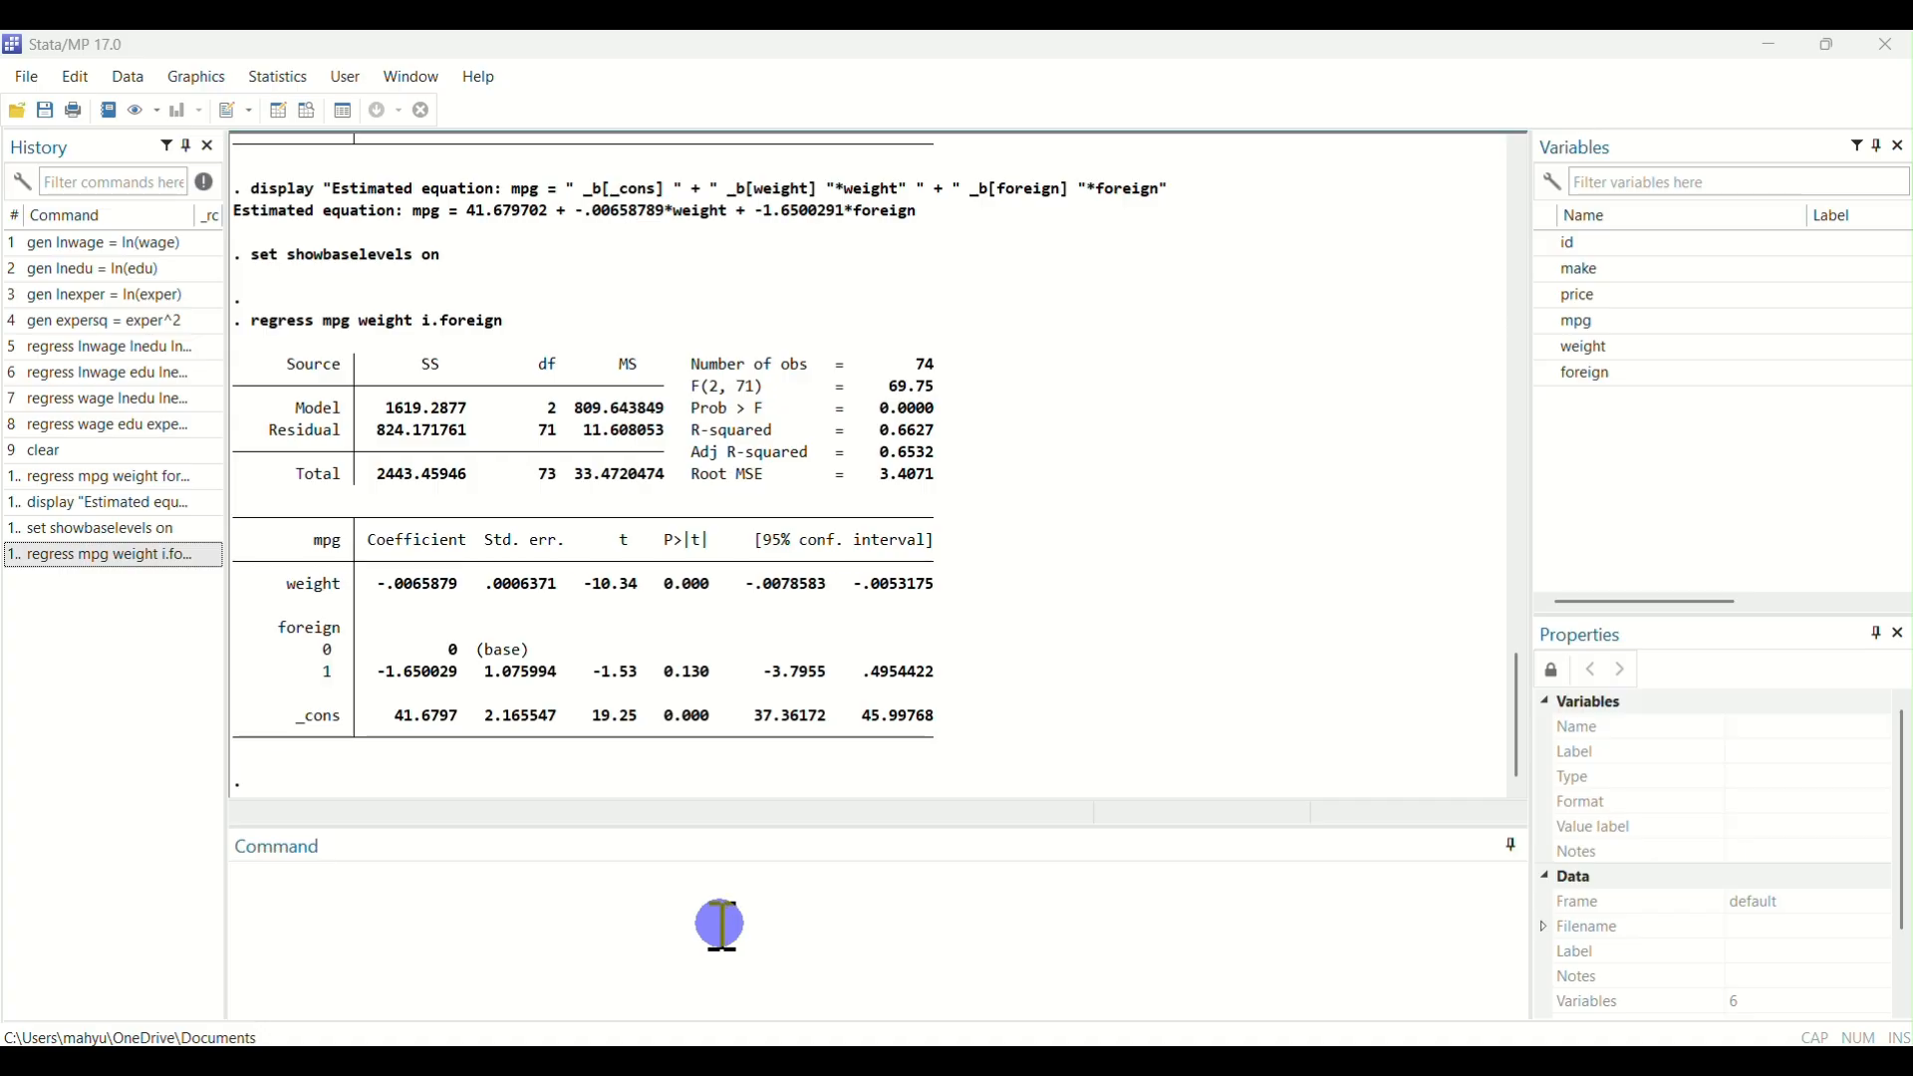
Run a linear regression of mpg on weight and foreign.
left_click(722, 927)
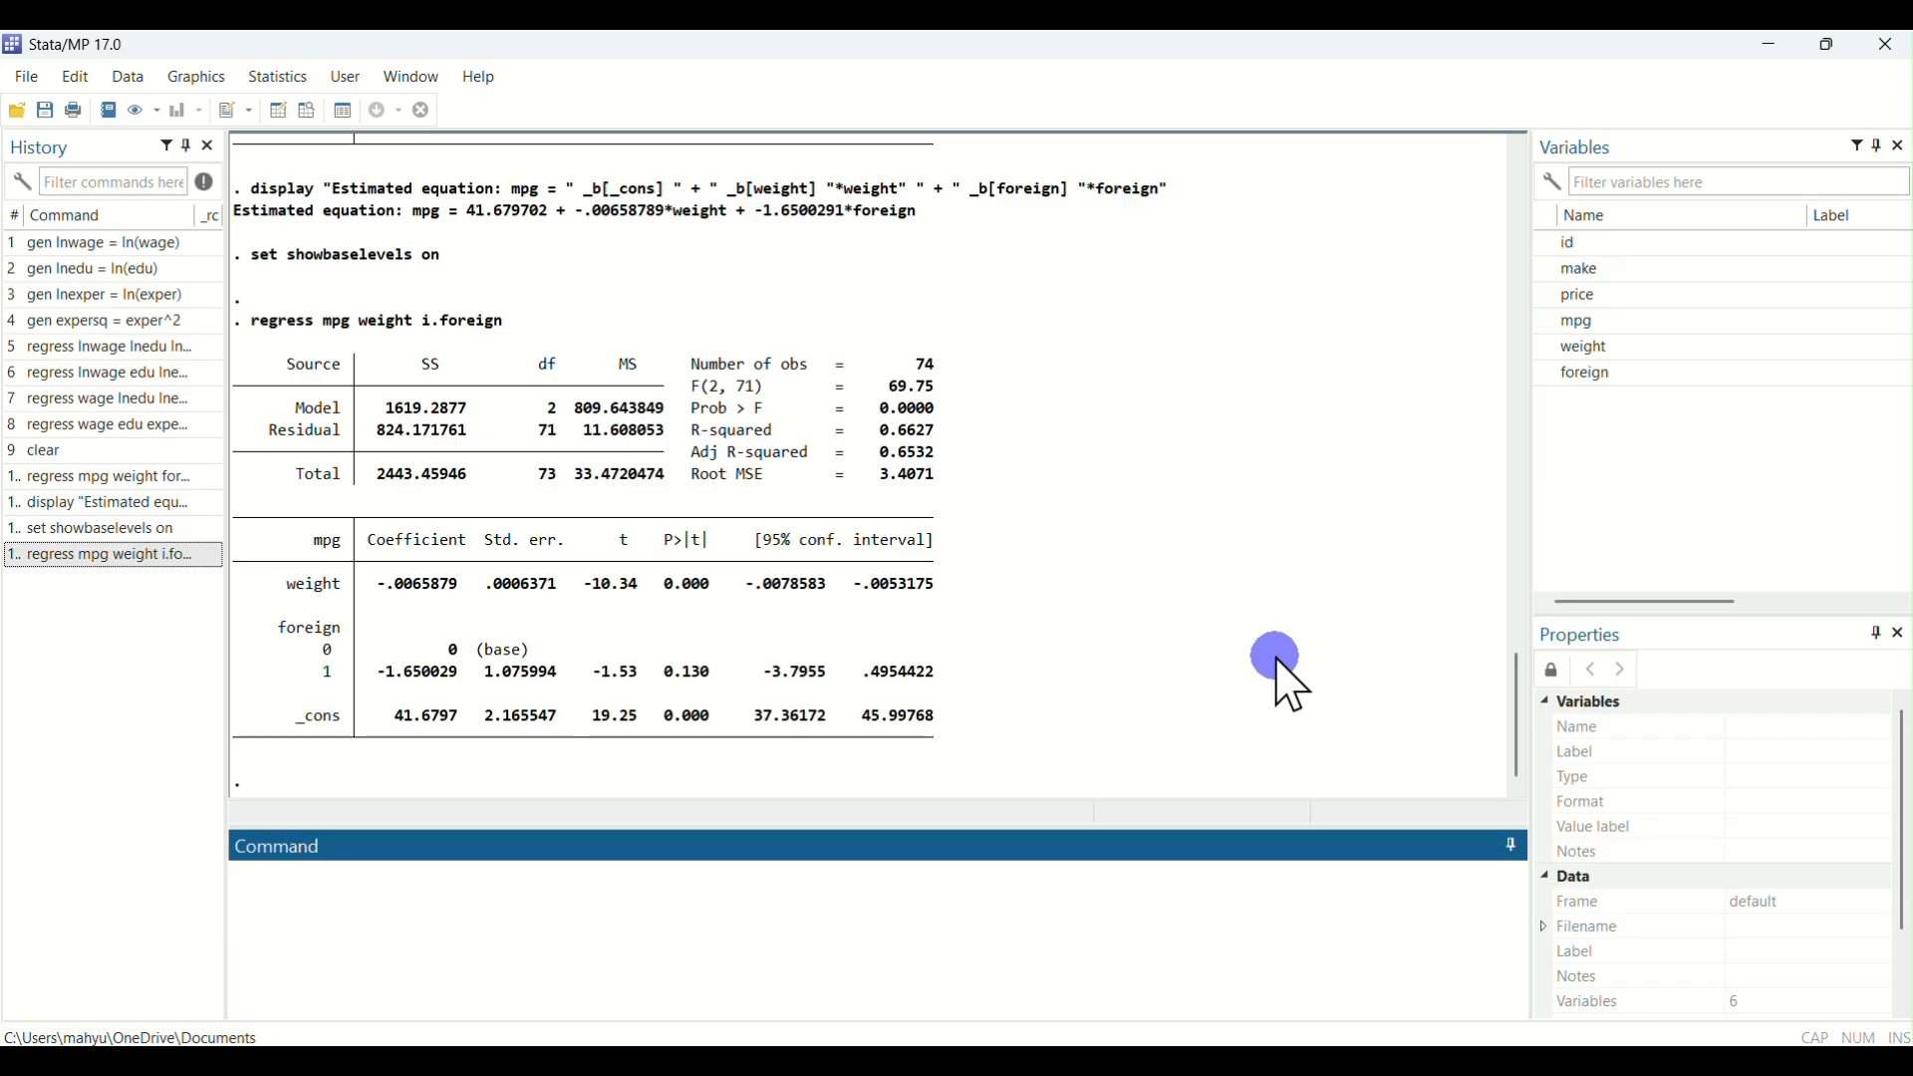
type("regress mpg weight foreign")
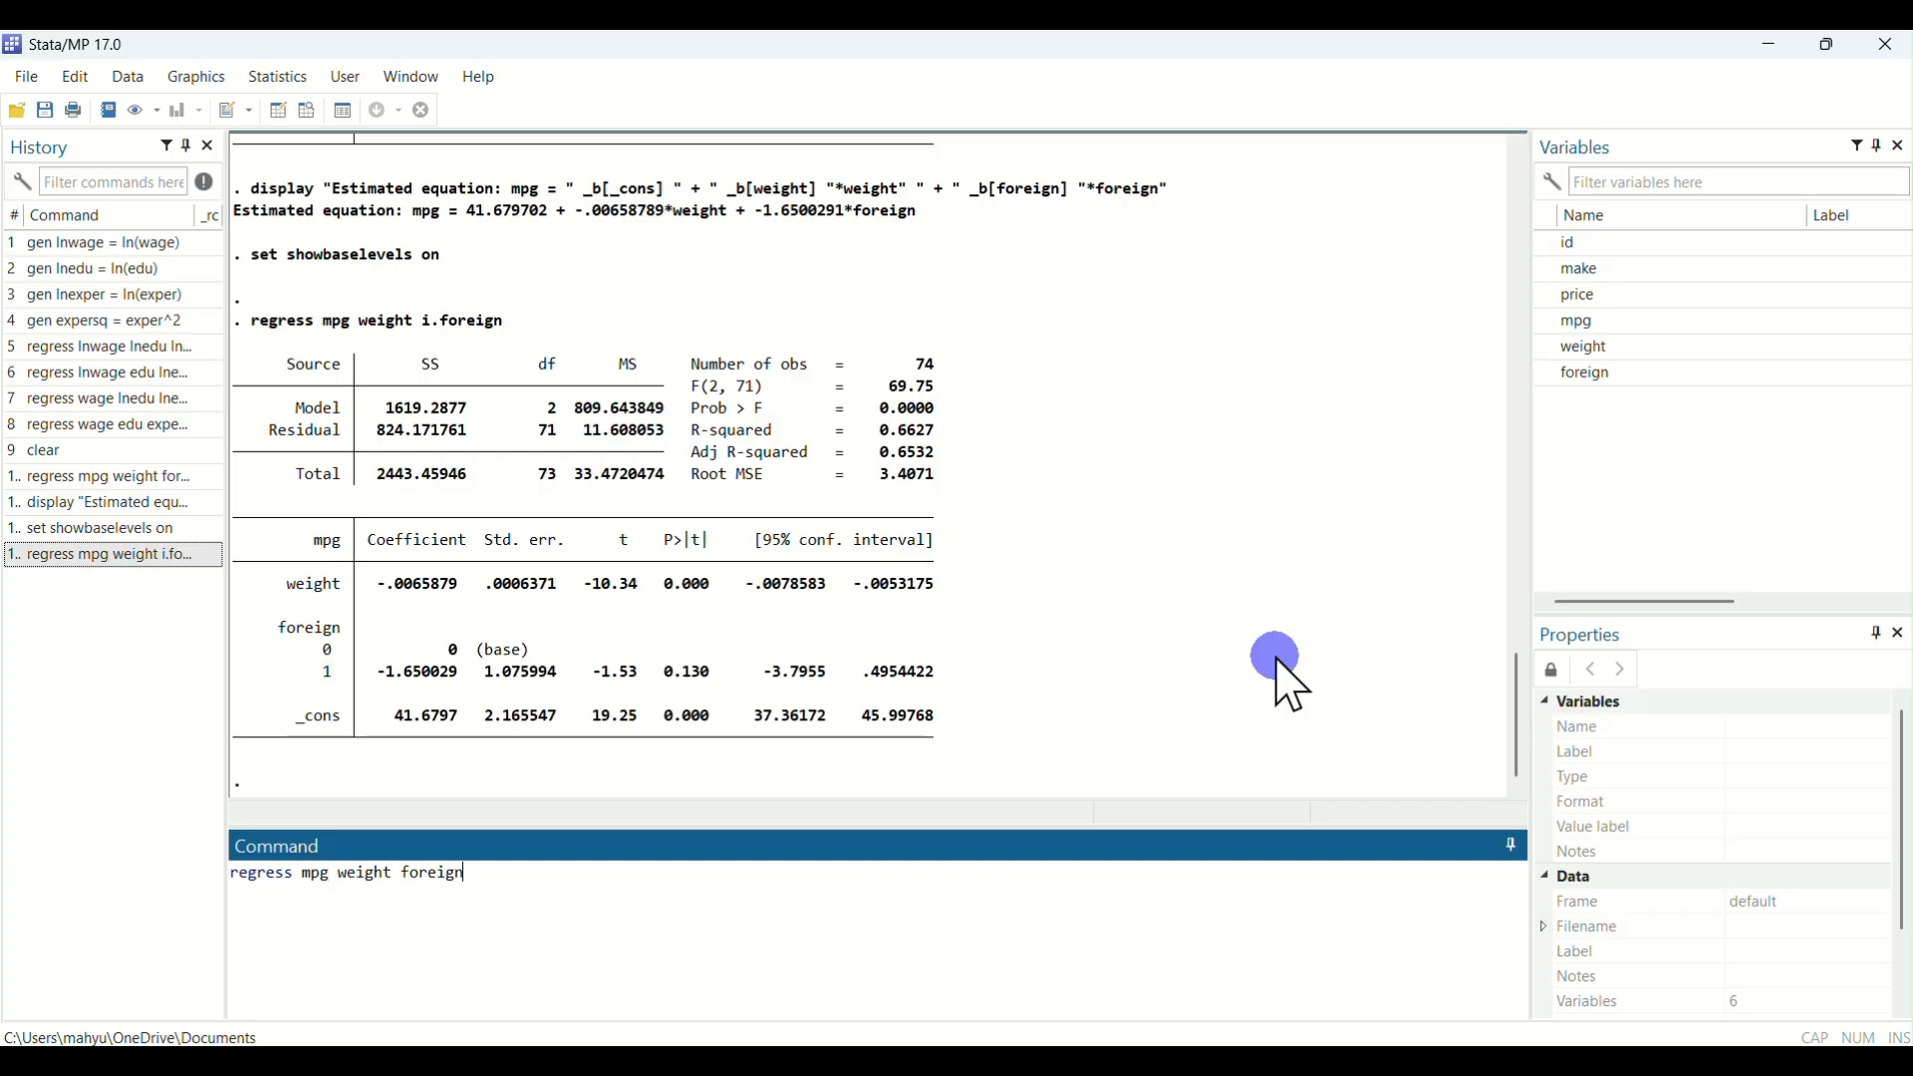
key("Return")
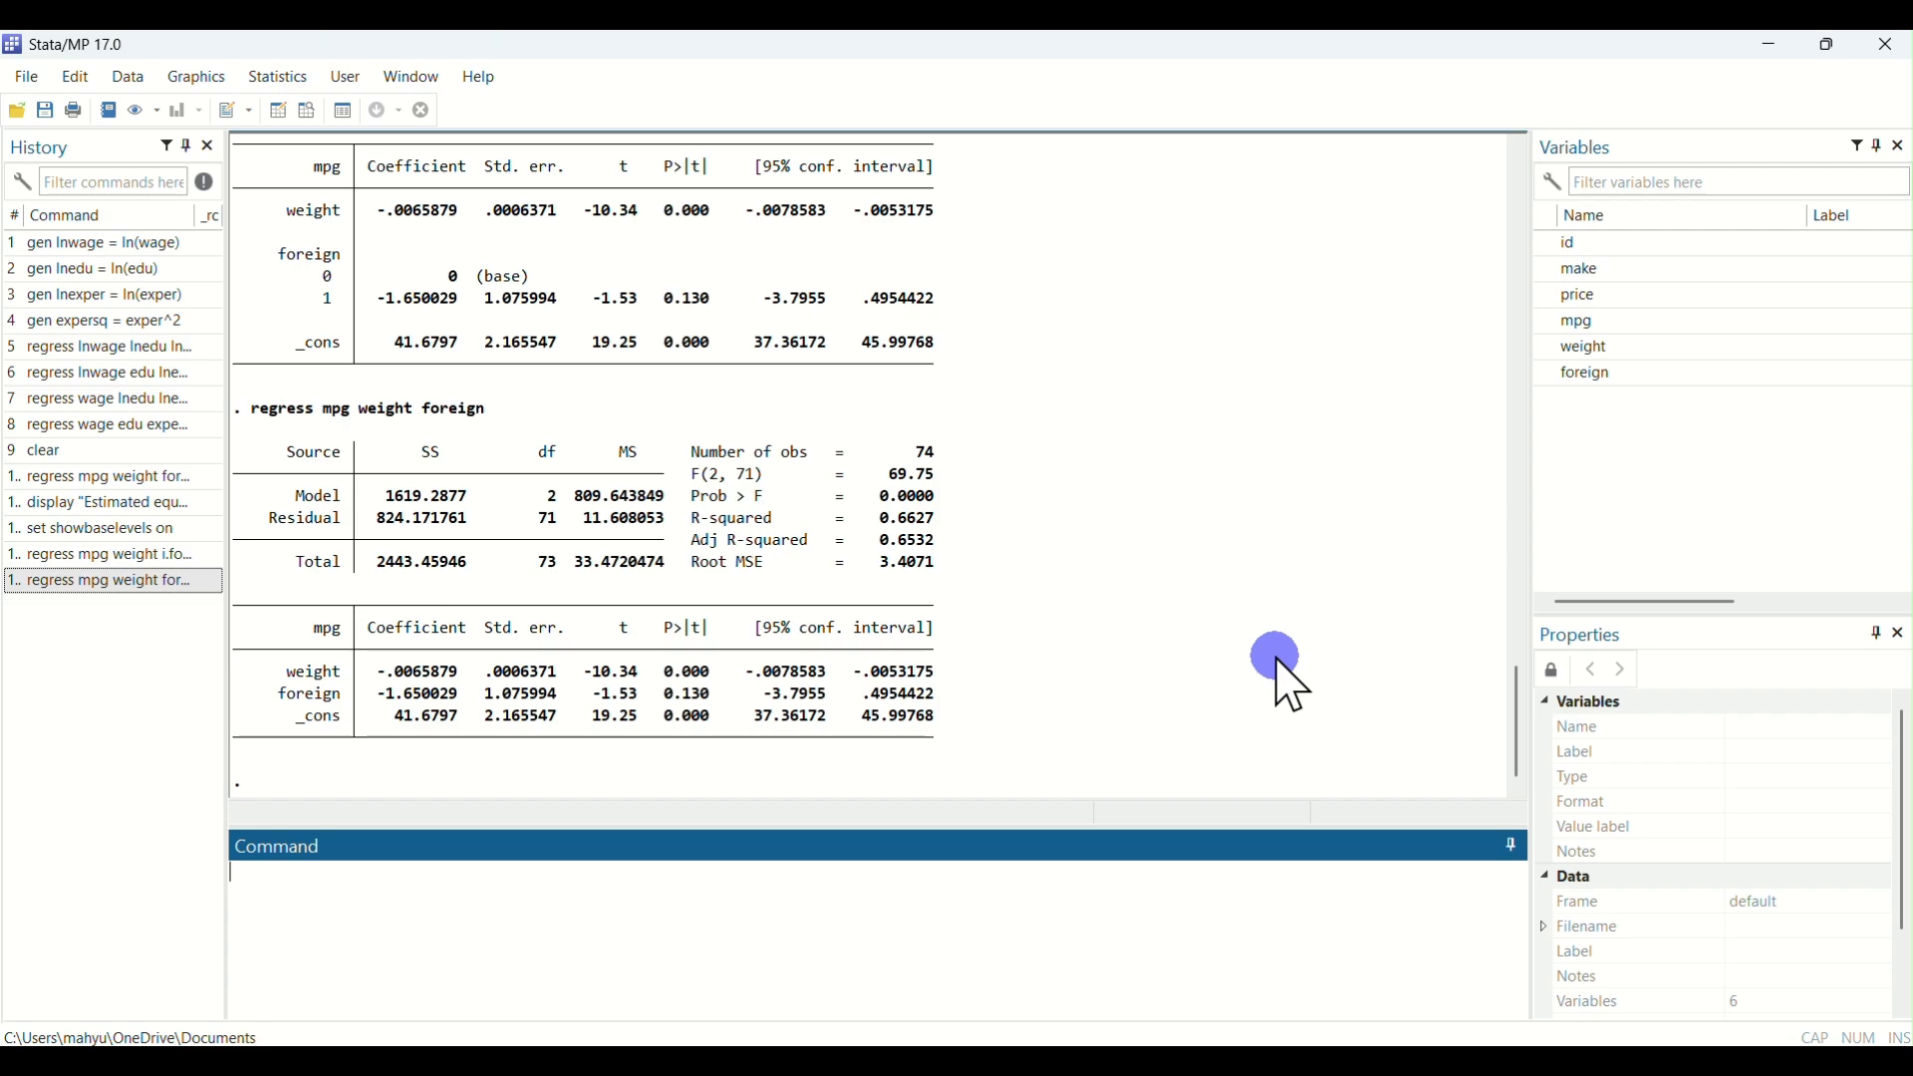
Run the Ramsey RESET omitted-variable test with estat ovtest, and check multicollinearity with vif.
type("estateovtest")
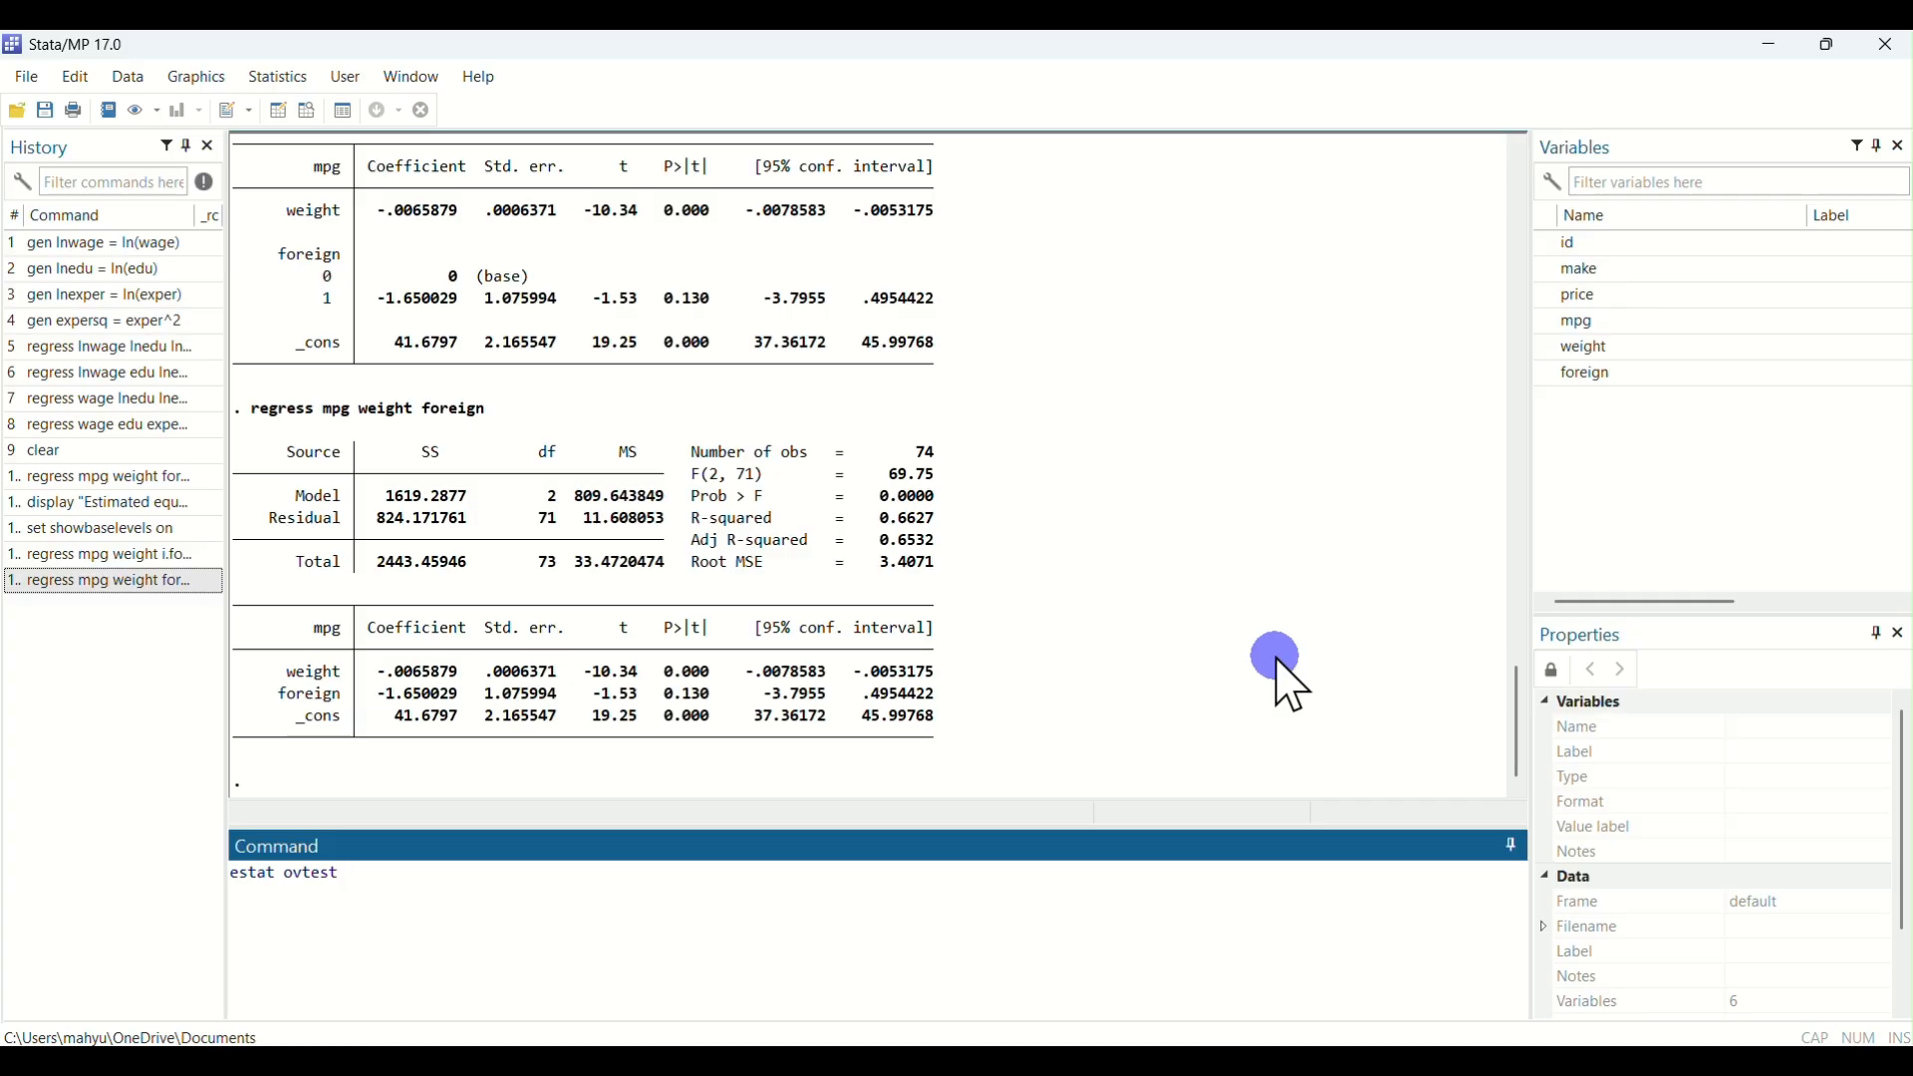
key("Return")
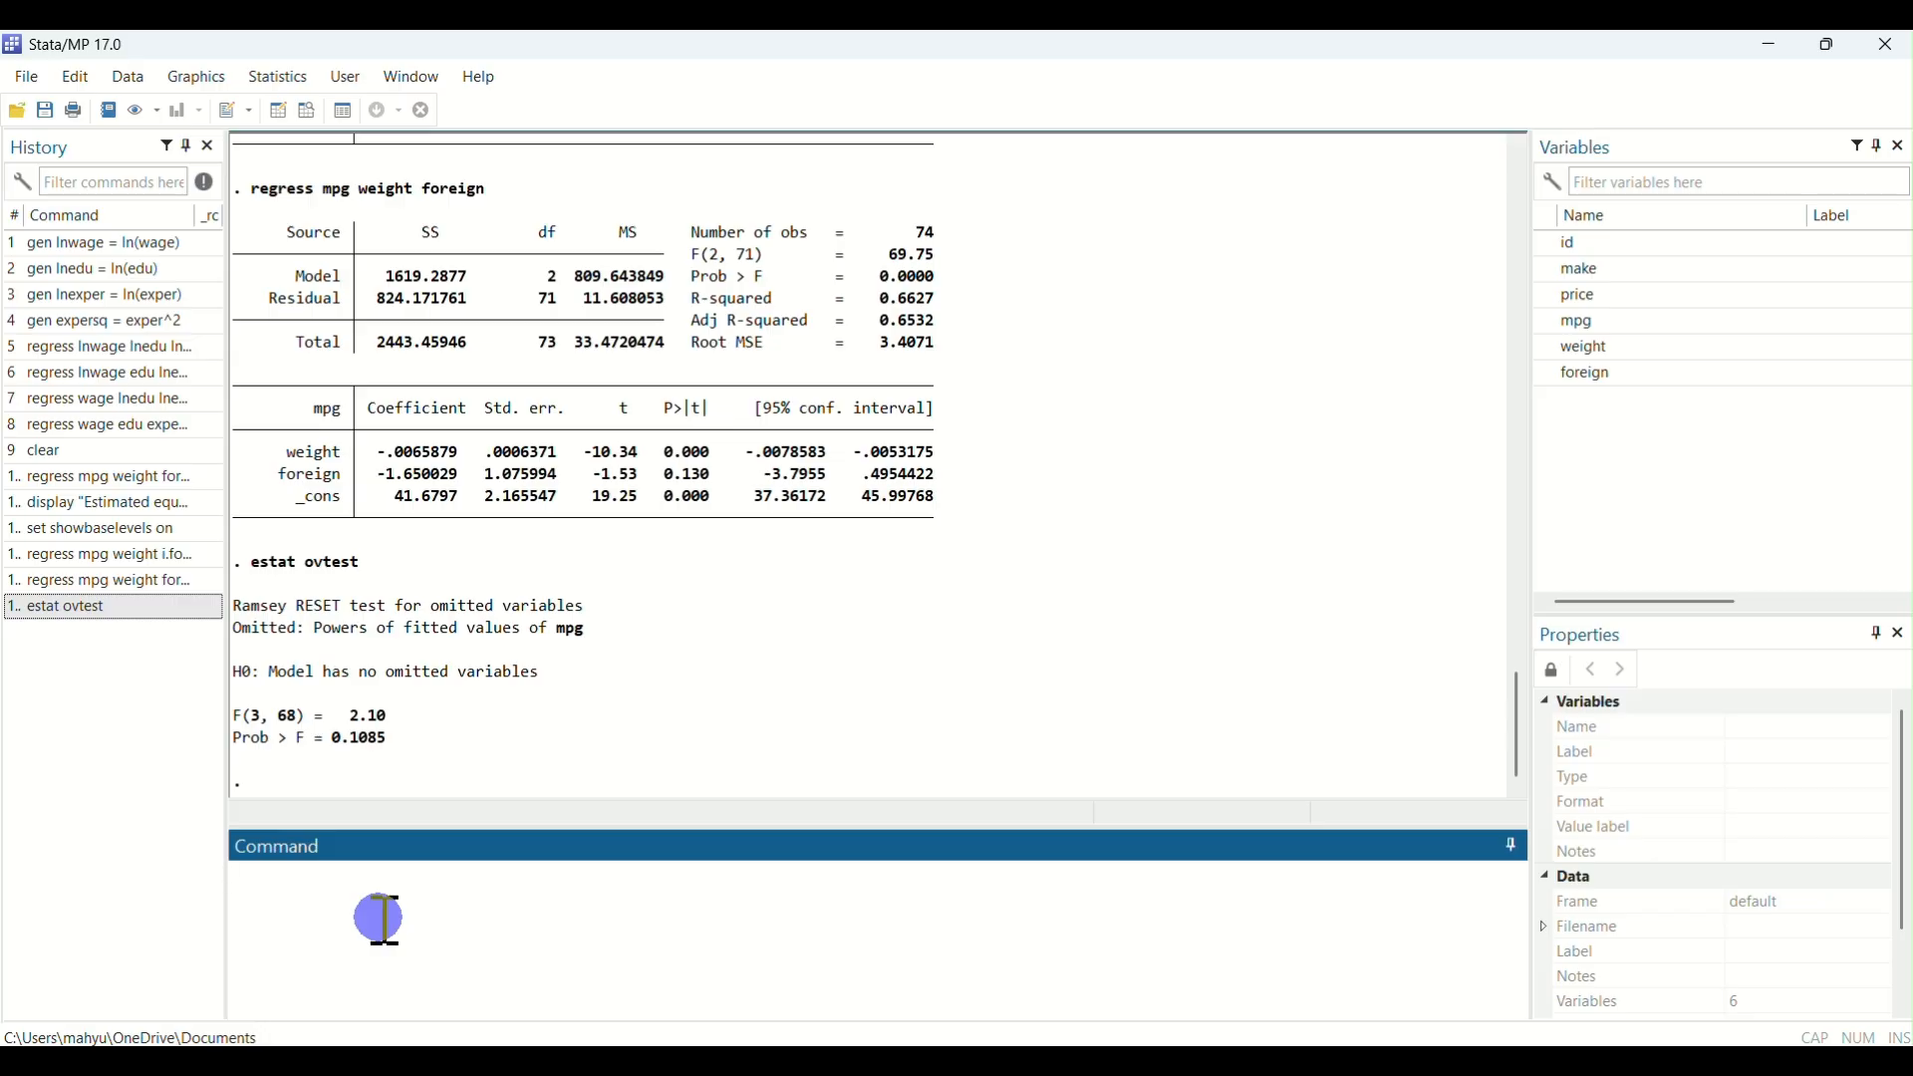
type("vif")
key("Return")
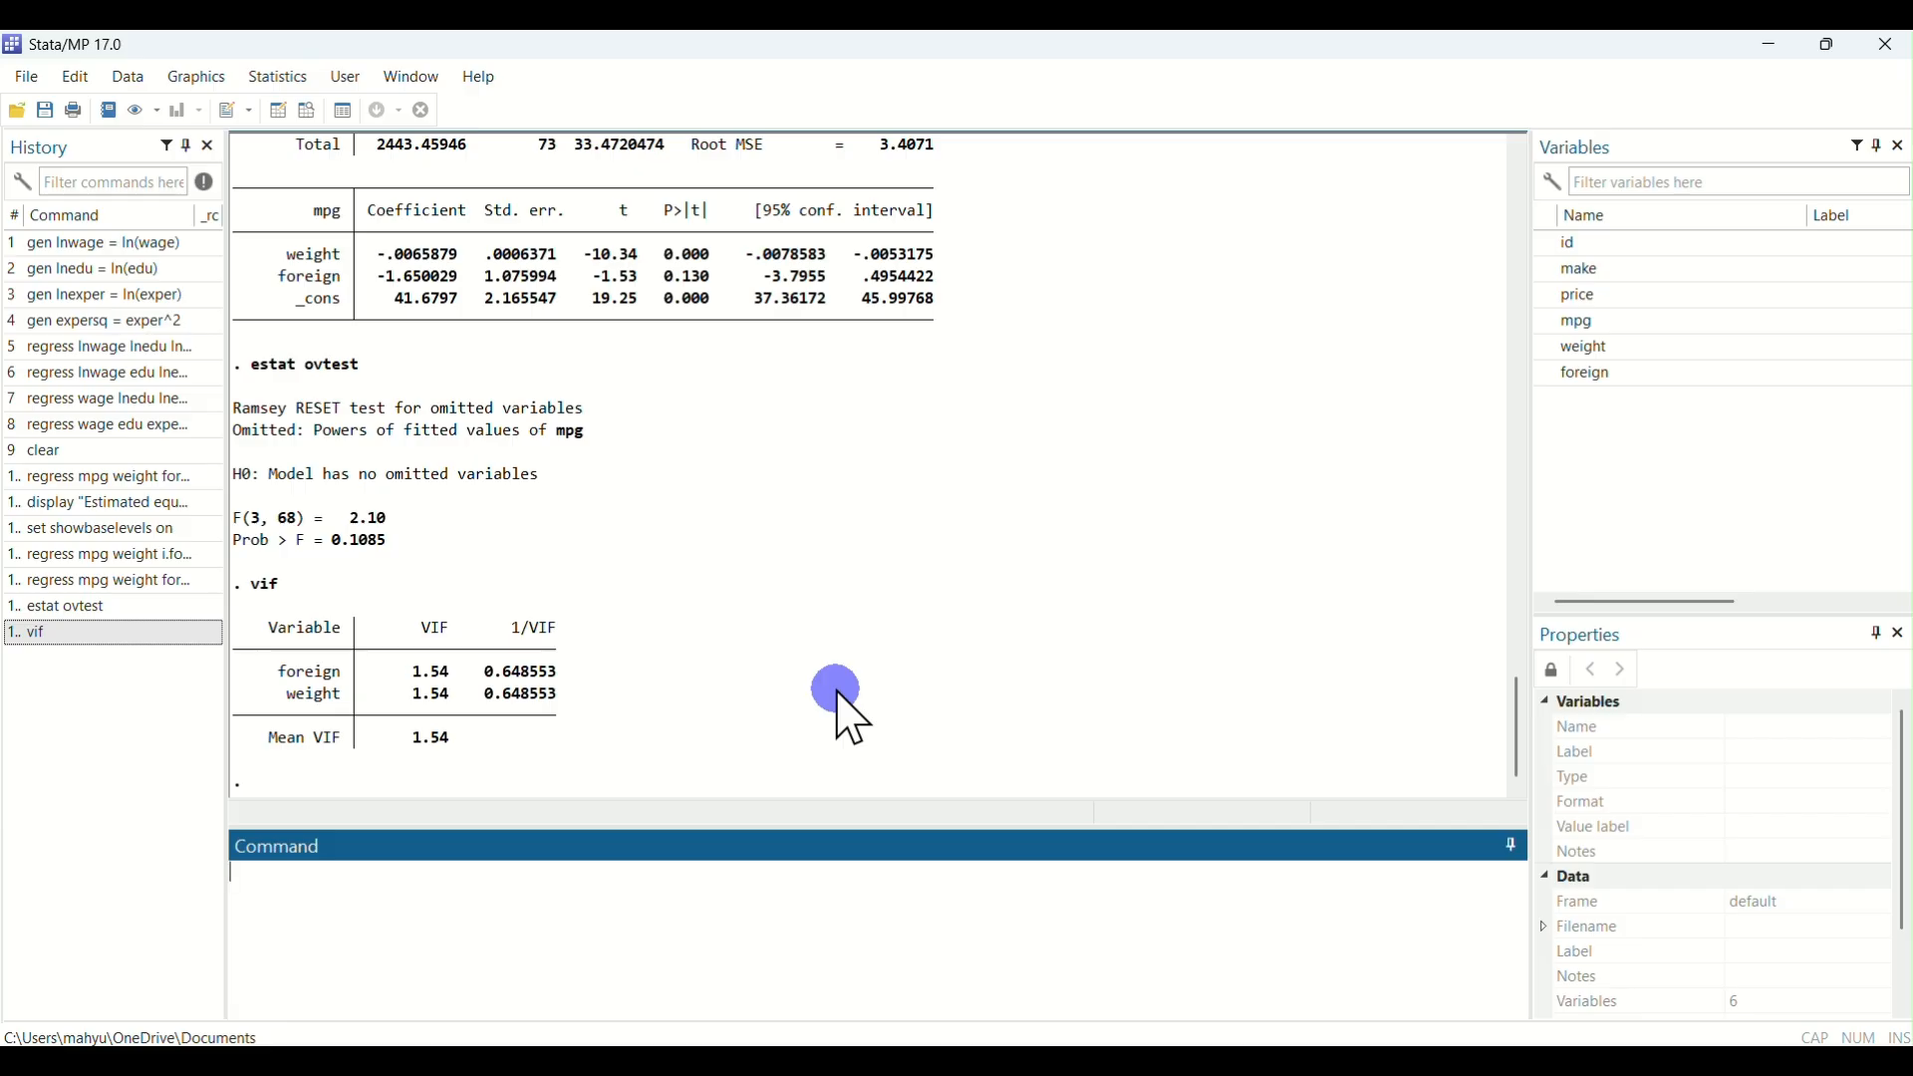
Run the Breusch-Pagan heteroskedasticity test with estat hettest and review it against the regression output.
type("stat hettest")
key("Return")
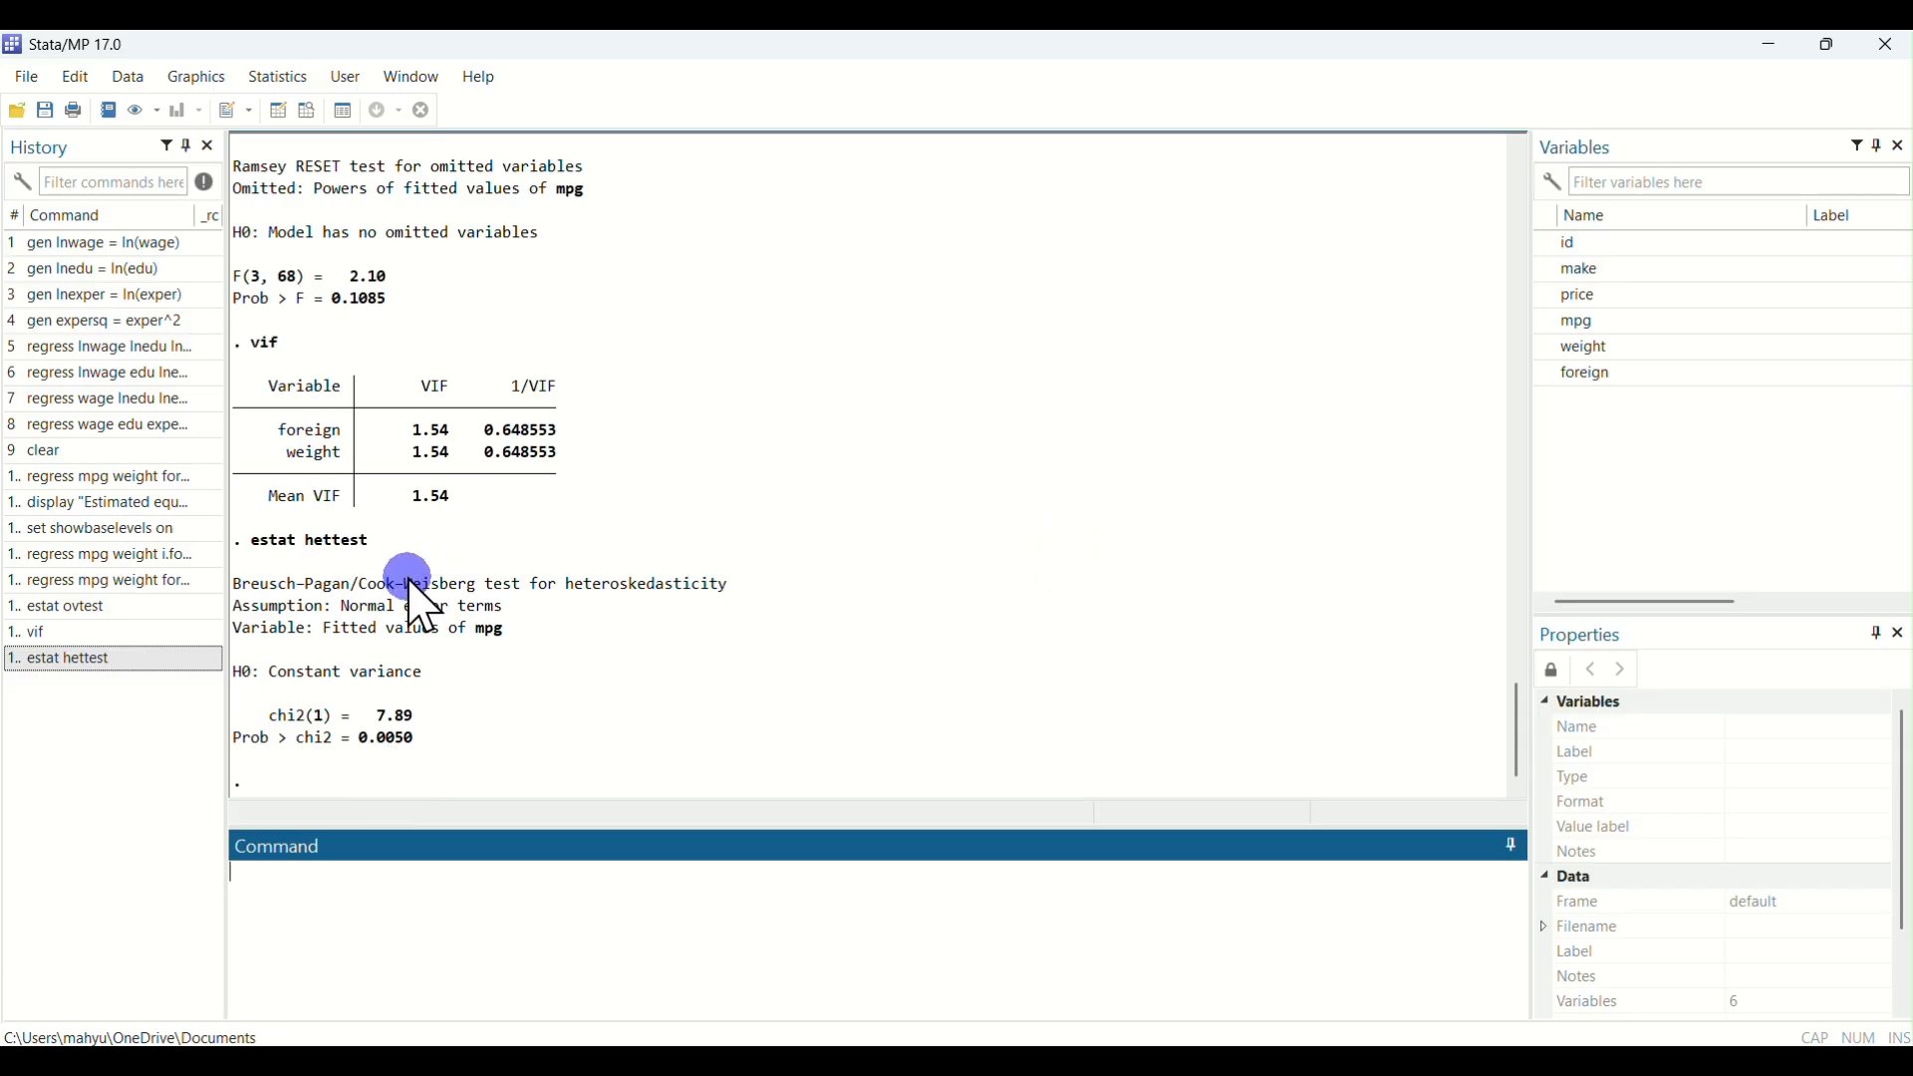
scroll(409, 580, "up", 5)
scroll(409, 580, "up", 3)
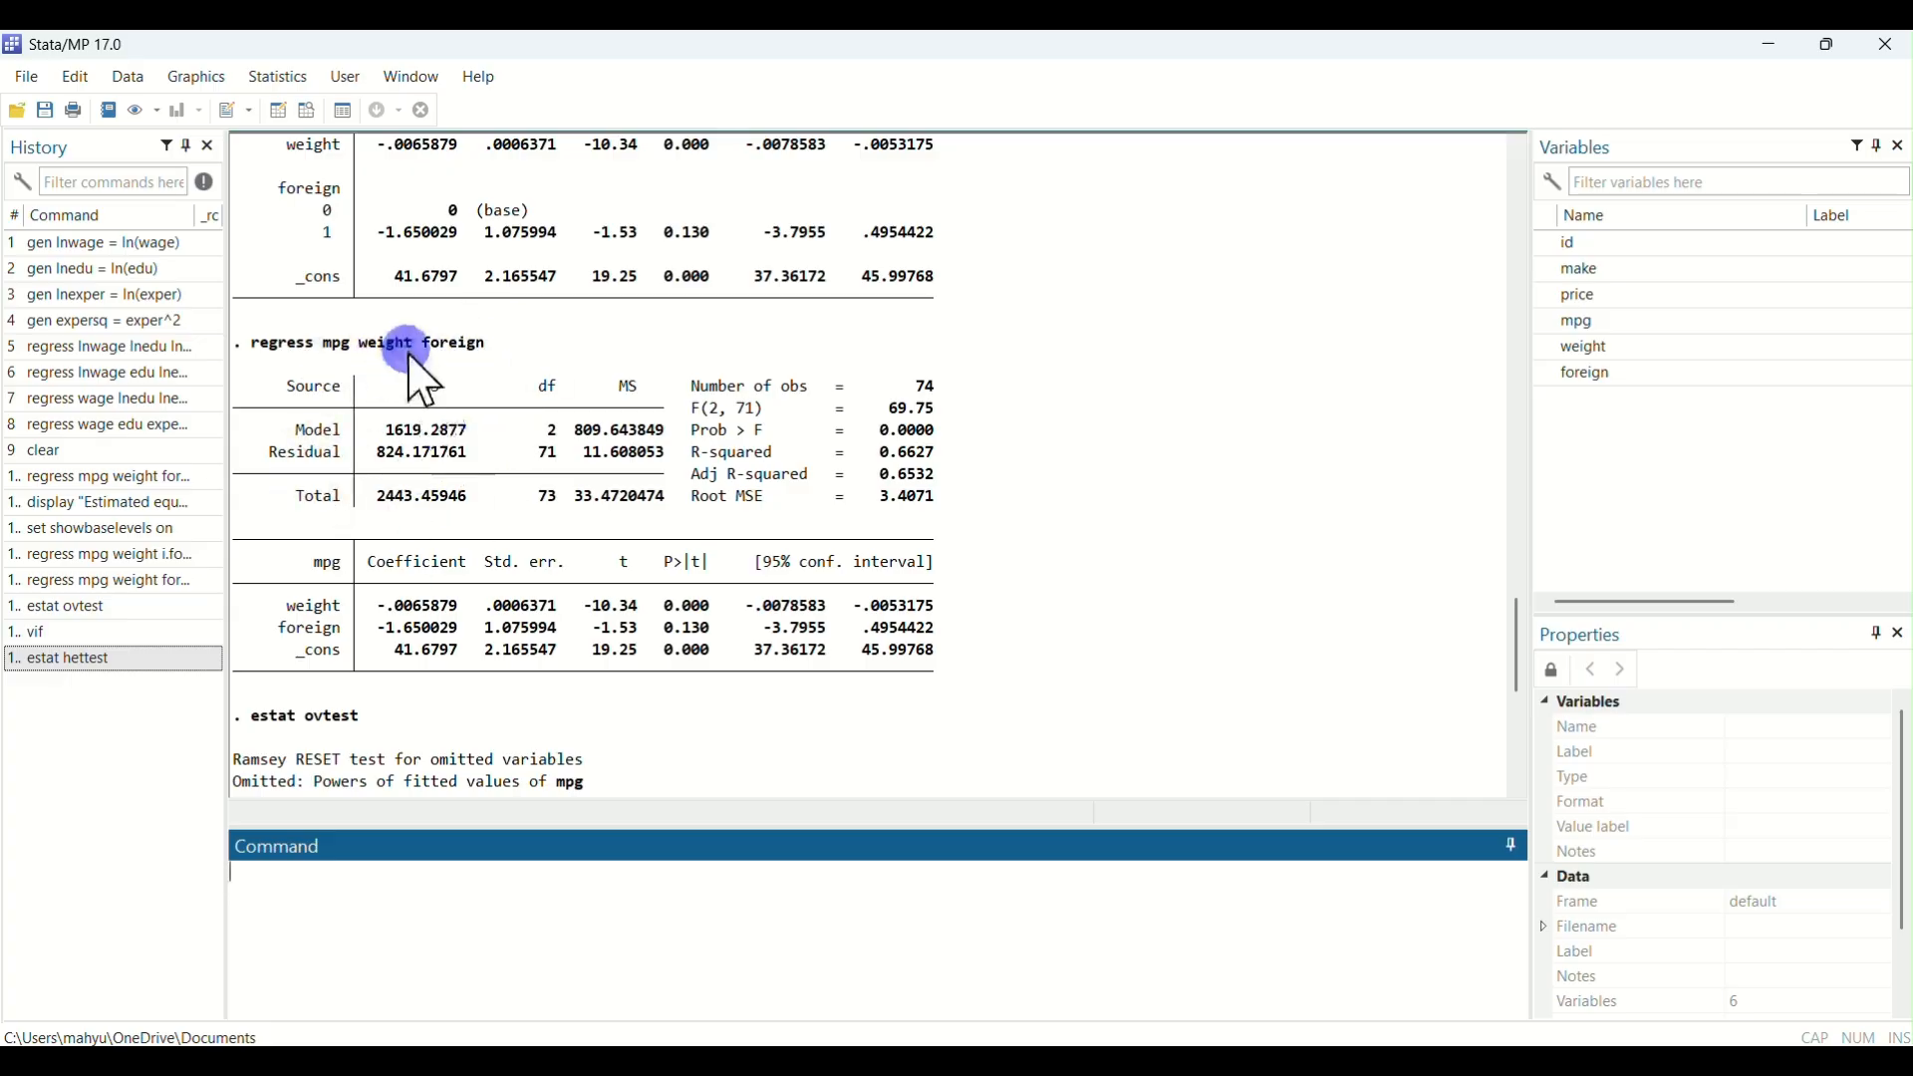
scroll(399, 458, "down", 8)
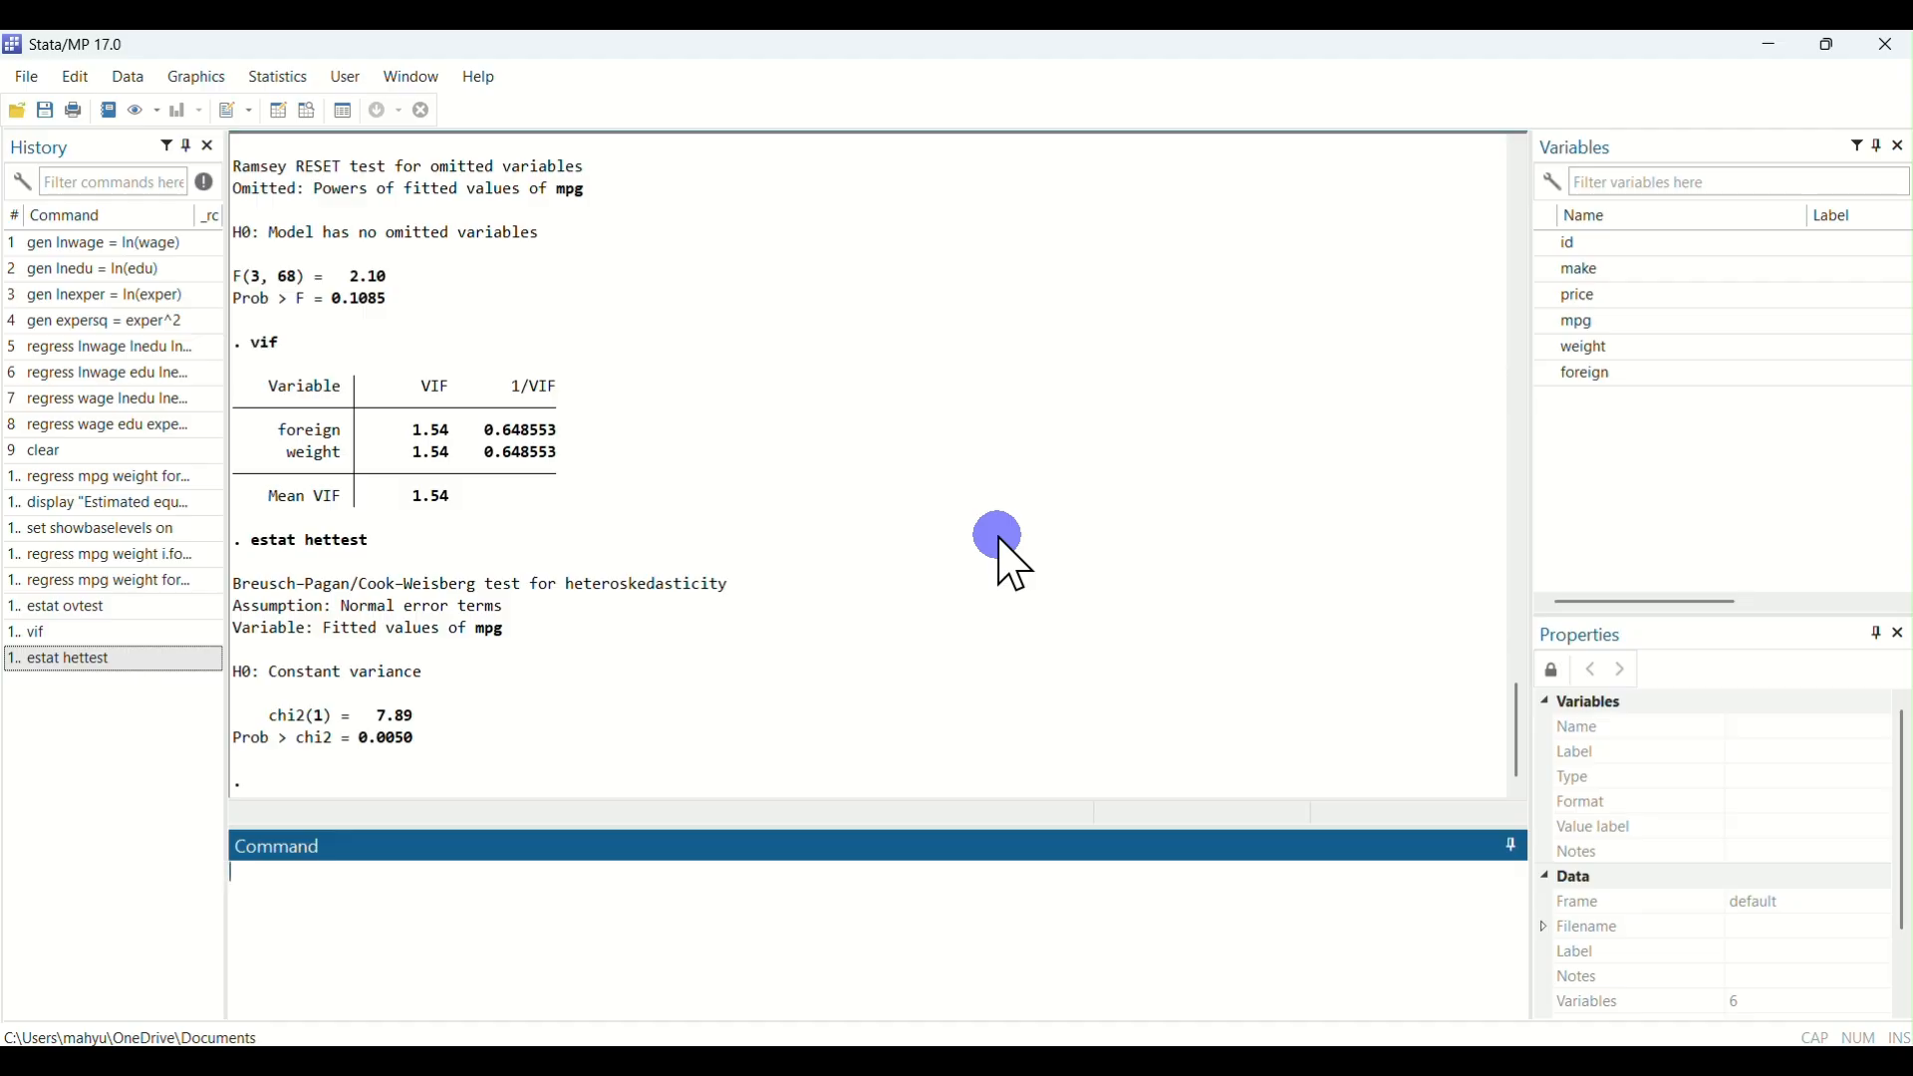
Run White's heteroskedasticity test on the regression with estat imtest, white.
type("estat imtest,white")
key("Left")
key("Left")
key("Left")
key("Left")
key("Left")
left_click(421, 884)
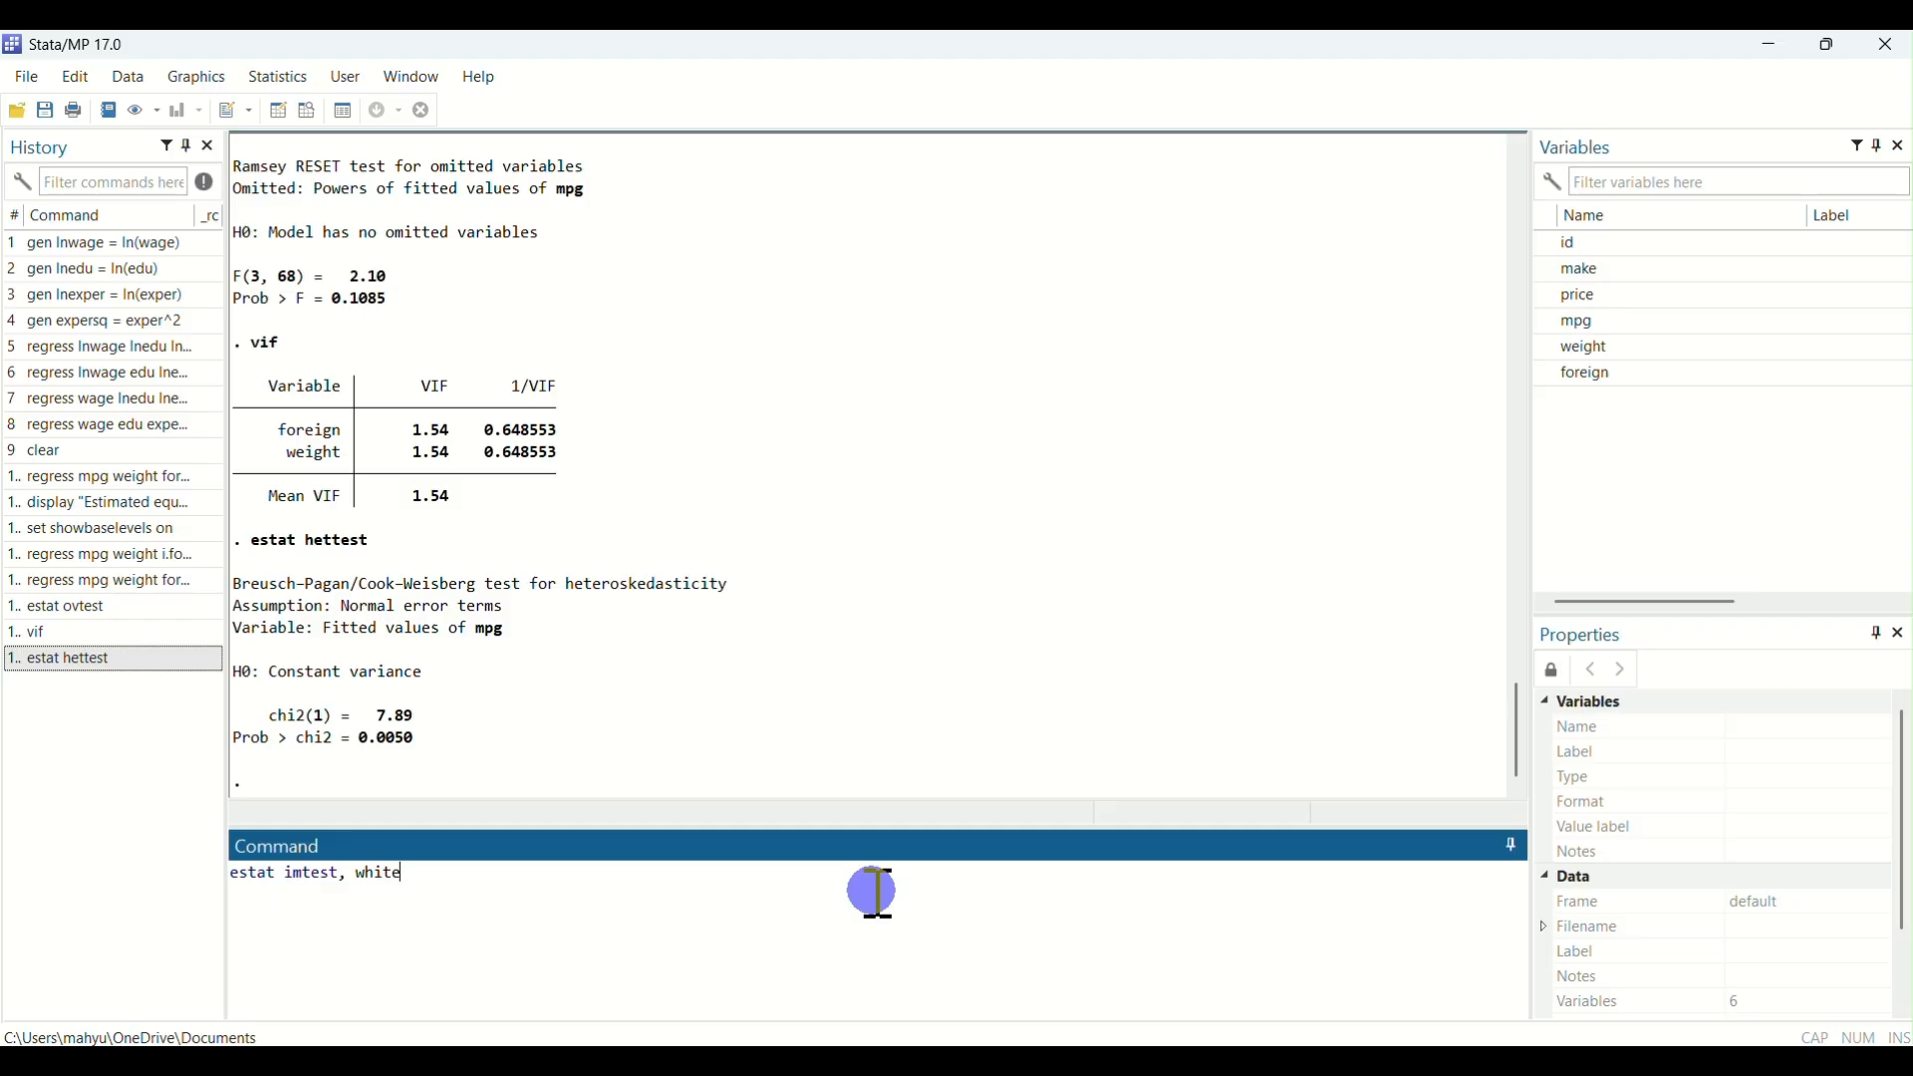
key("Return")
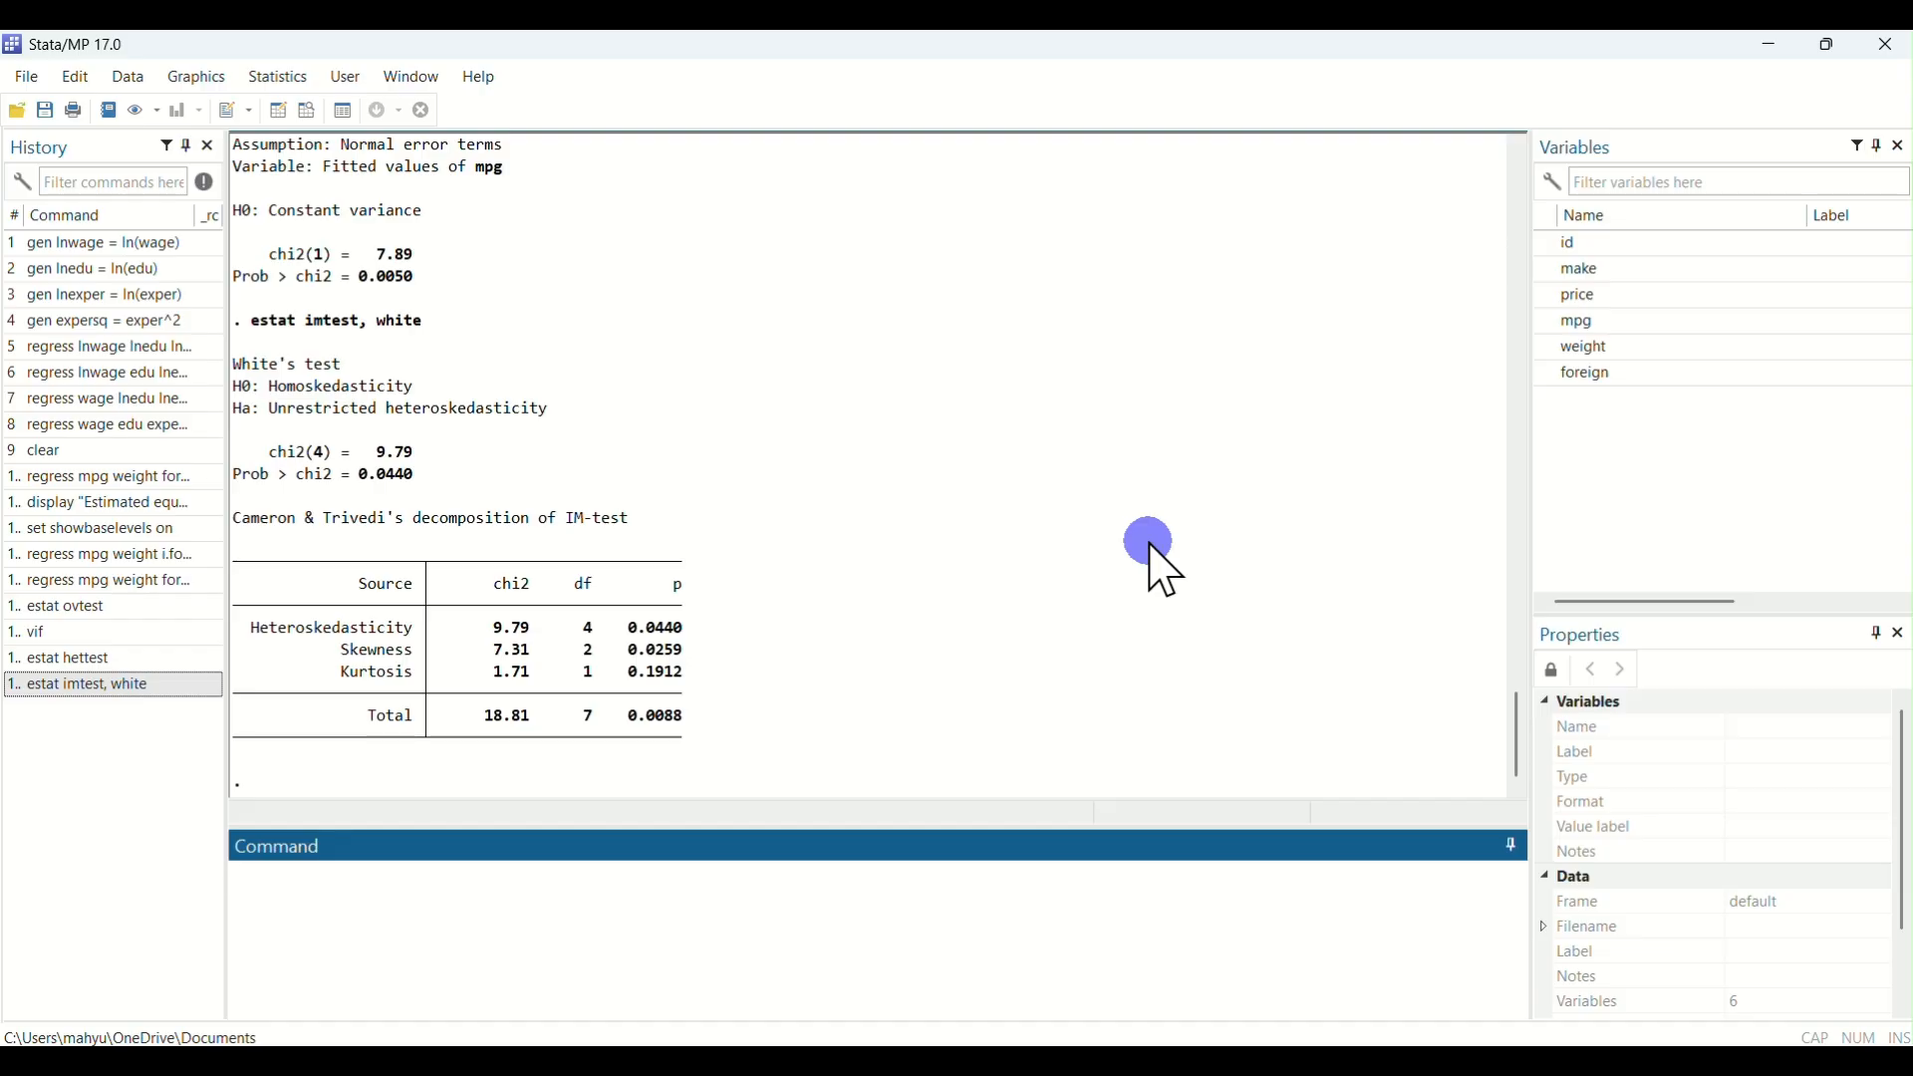
Open the dataset in the Data Editor, look through its observations for a time variable, and return to the main window.
left_click(276, 111)
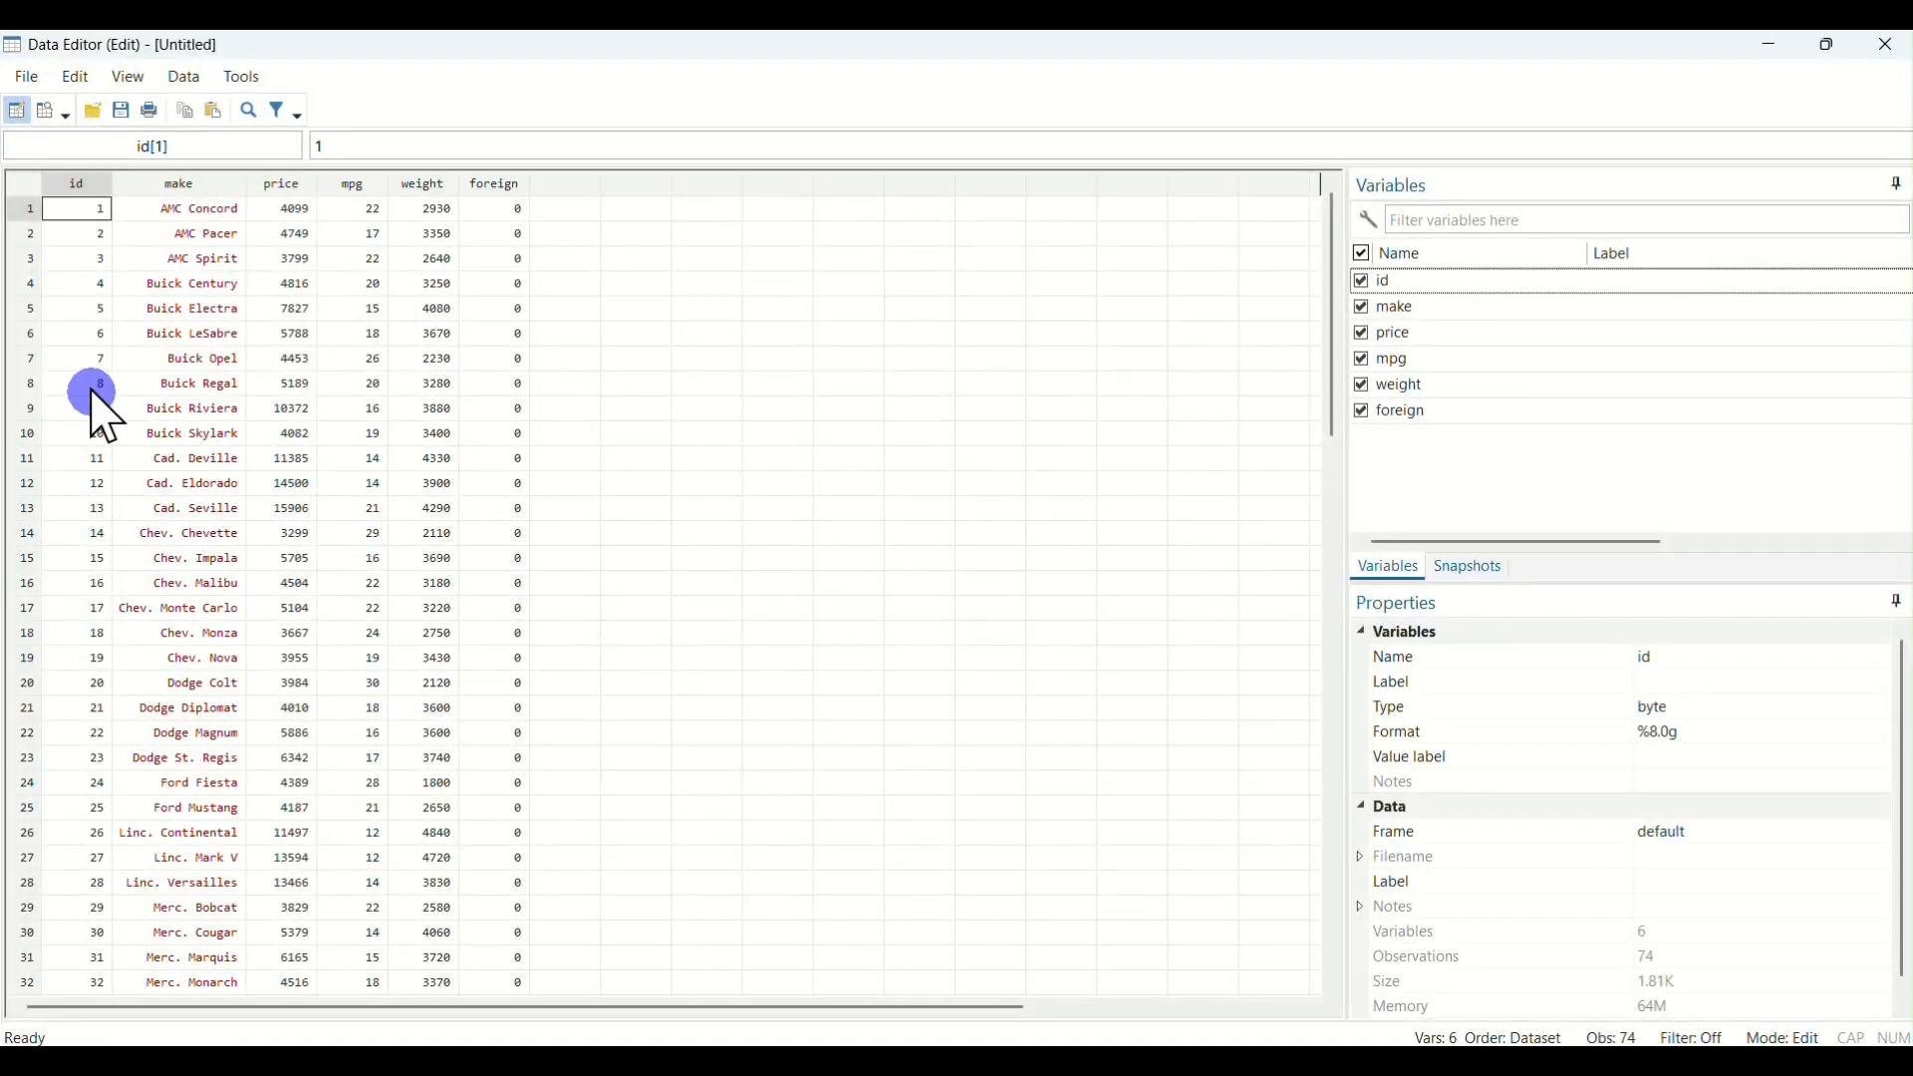
scroll(225, 602, "down", 2)
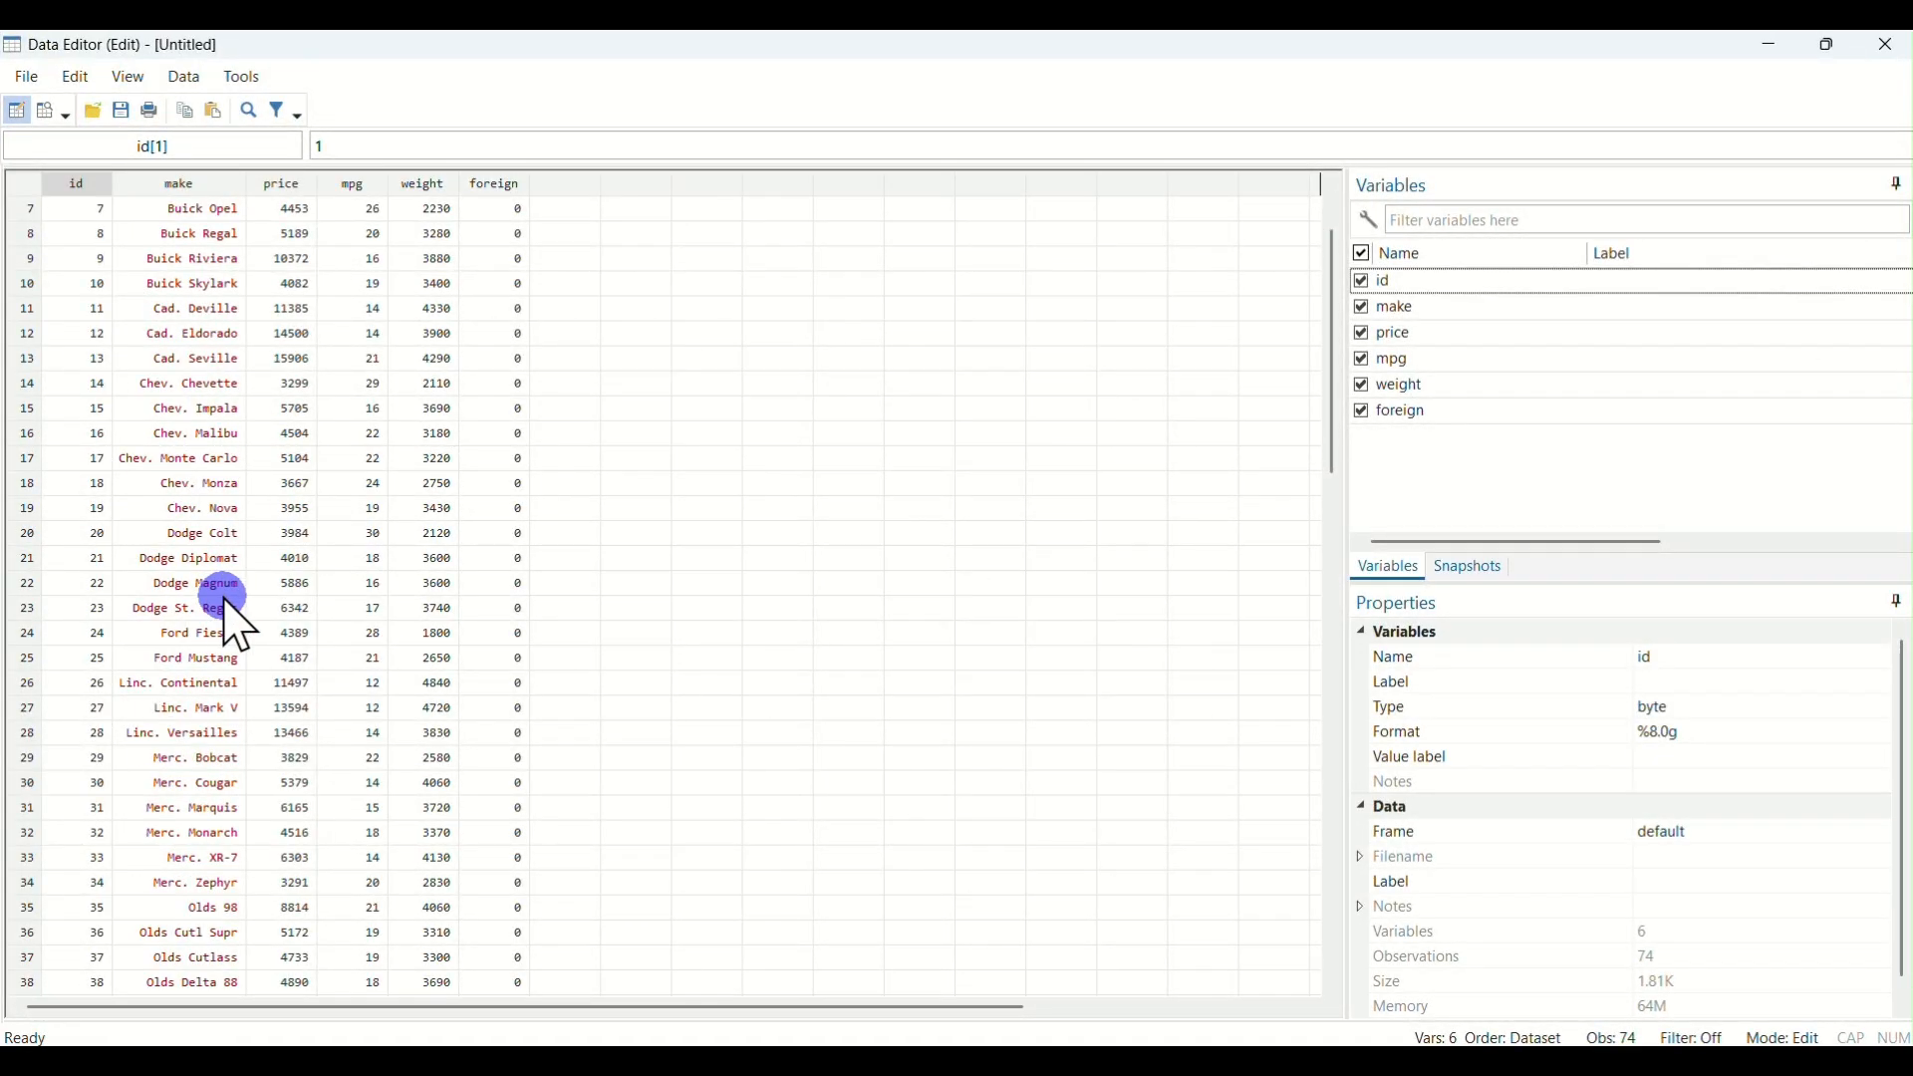
scroll(231, 618, "down", 1)
scroll(239, 598, "up", 3)
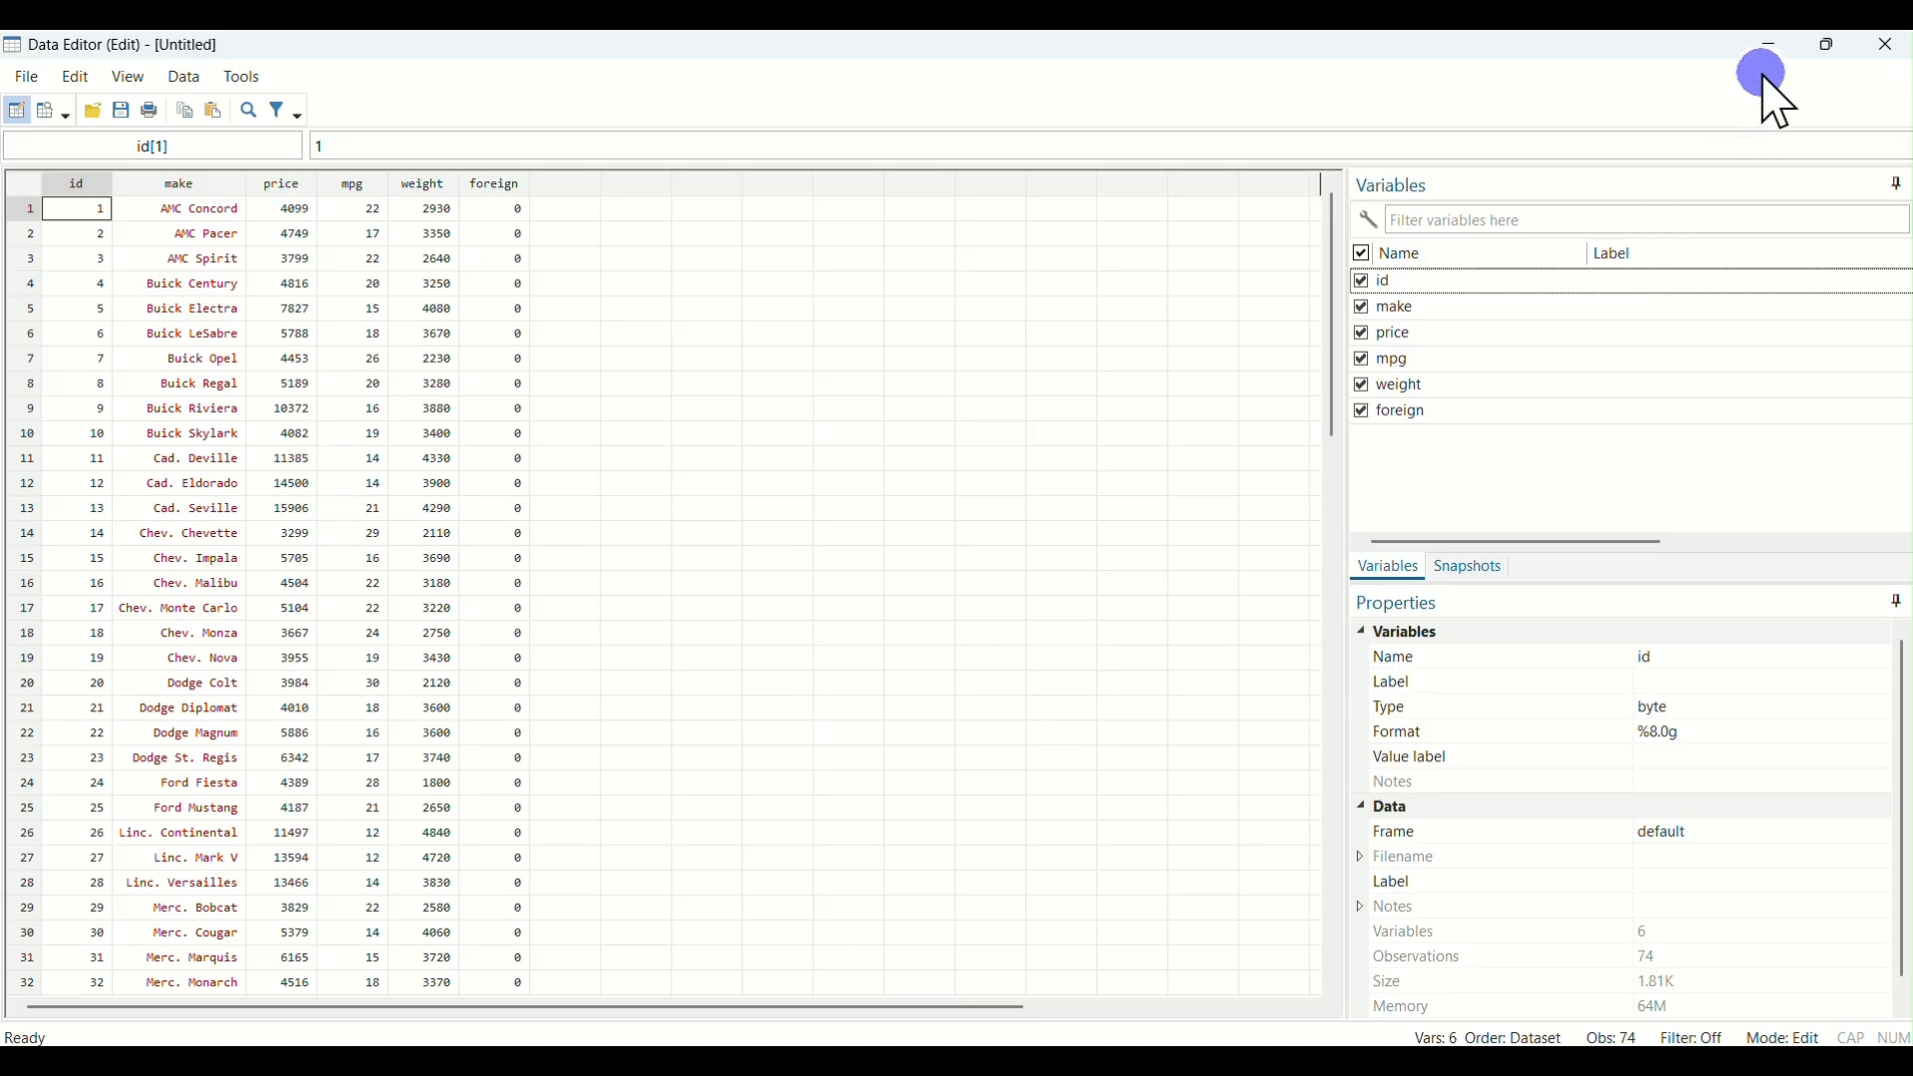
left_click(1779, 46)
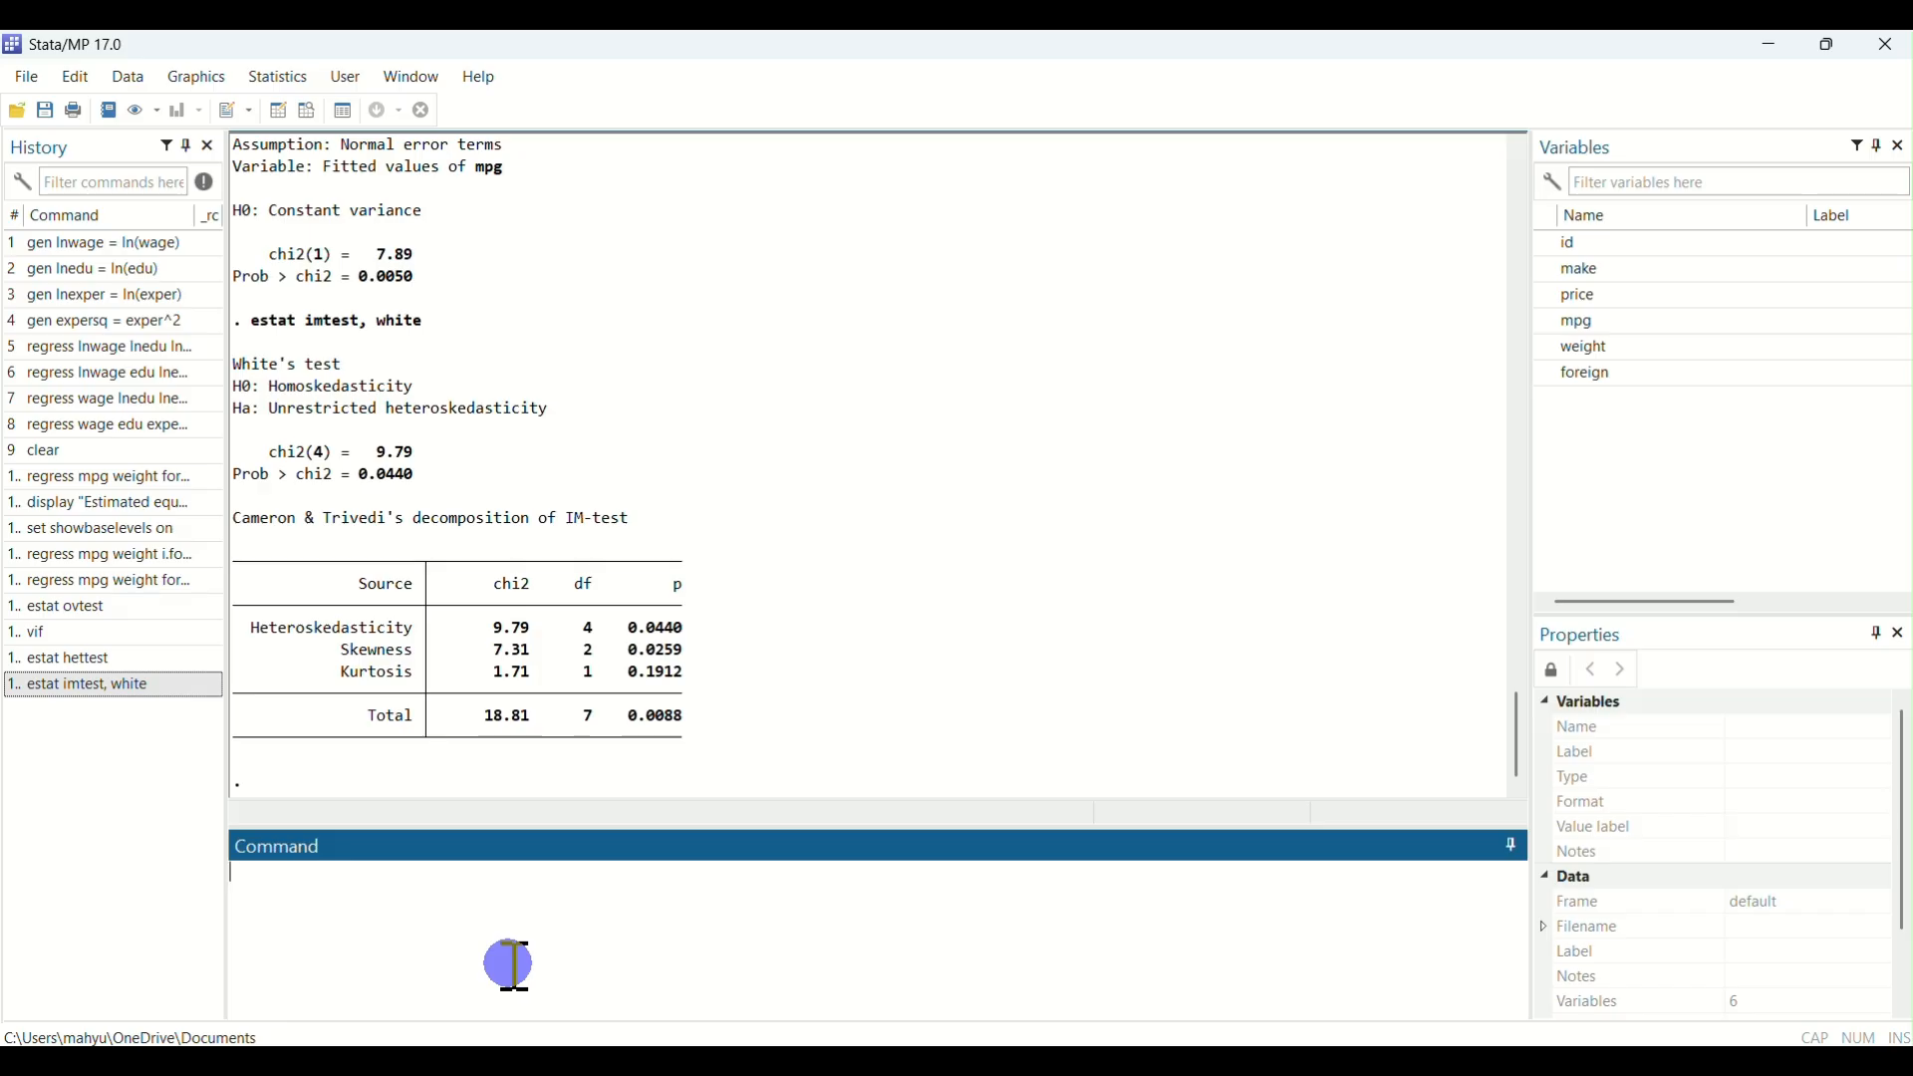
Generate a variable named time equal to the observation number _n.
type("gen time = _n")
key("Return")
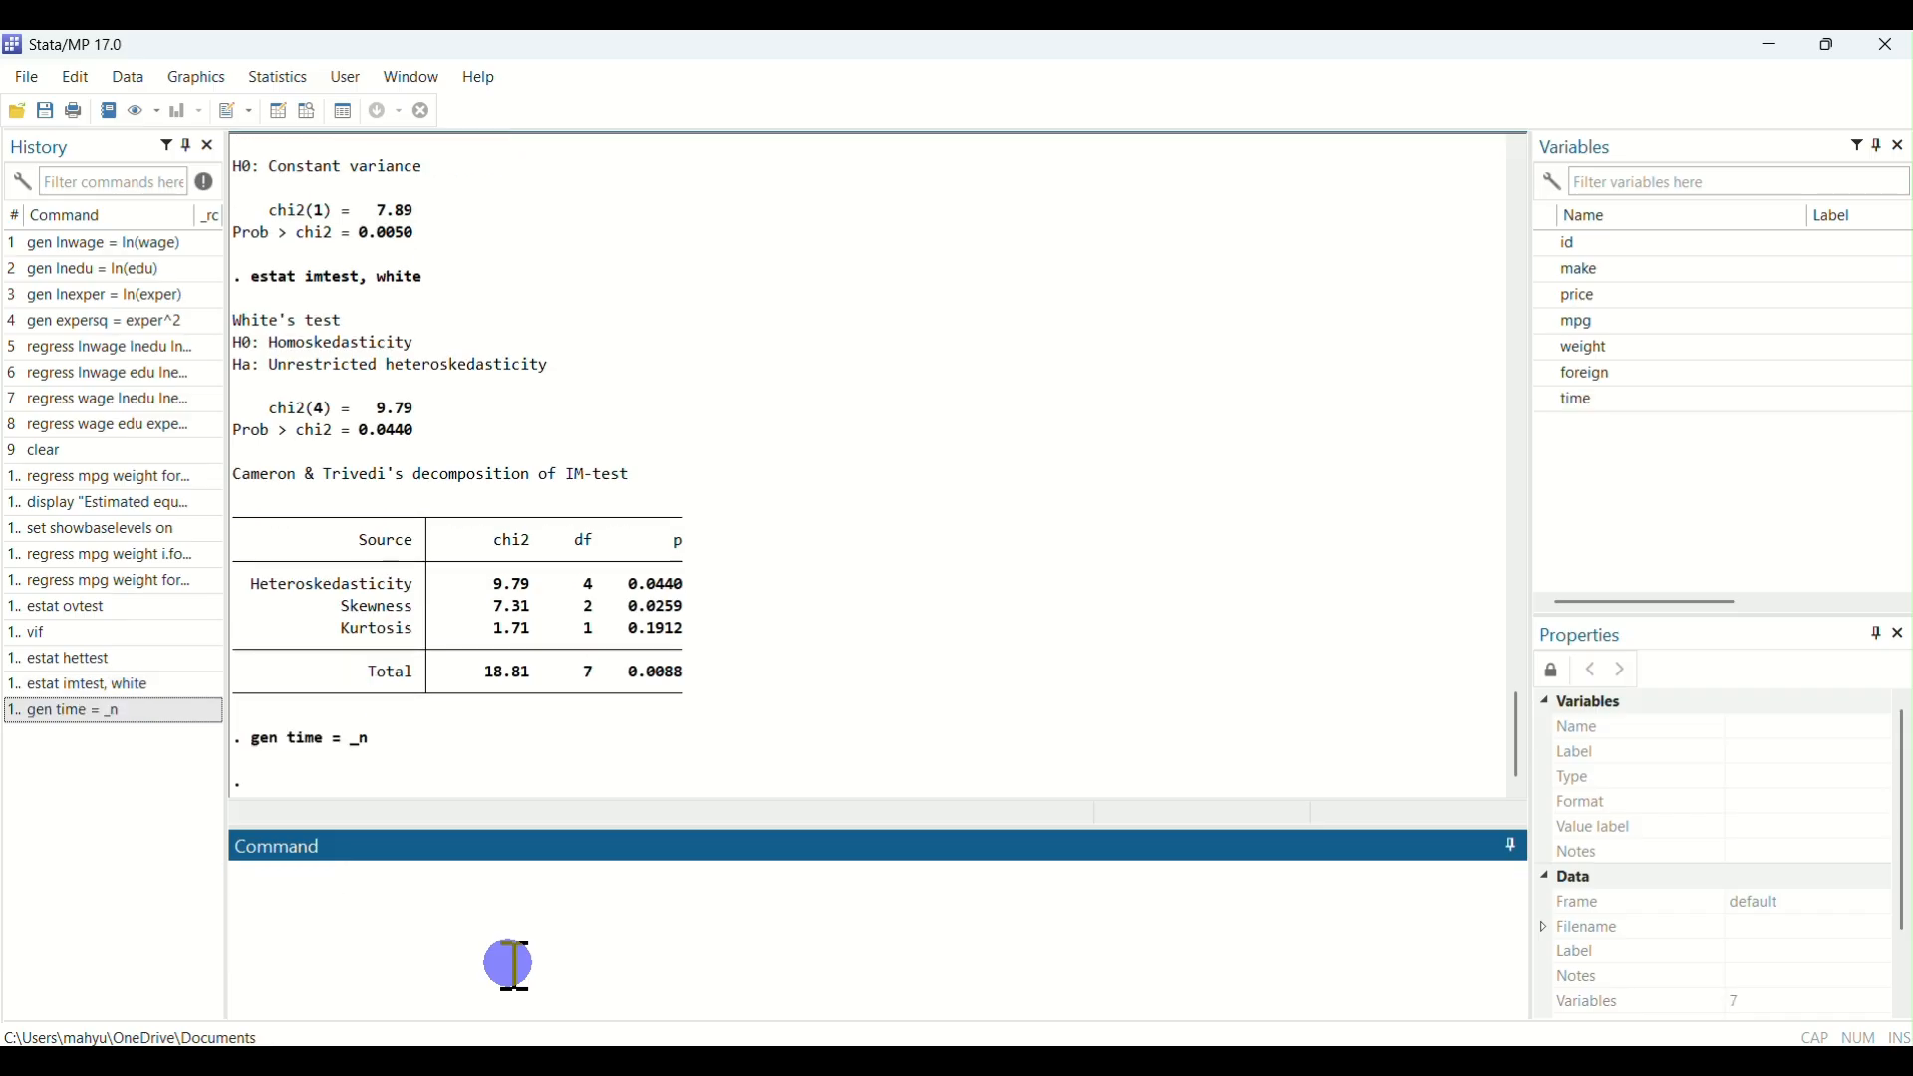
left_click_drag(1587, 431, 405, 371)
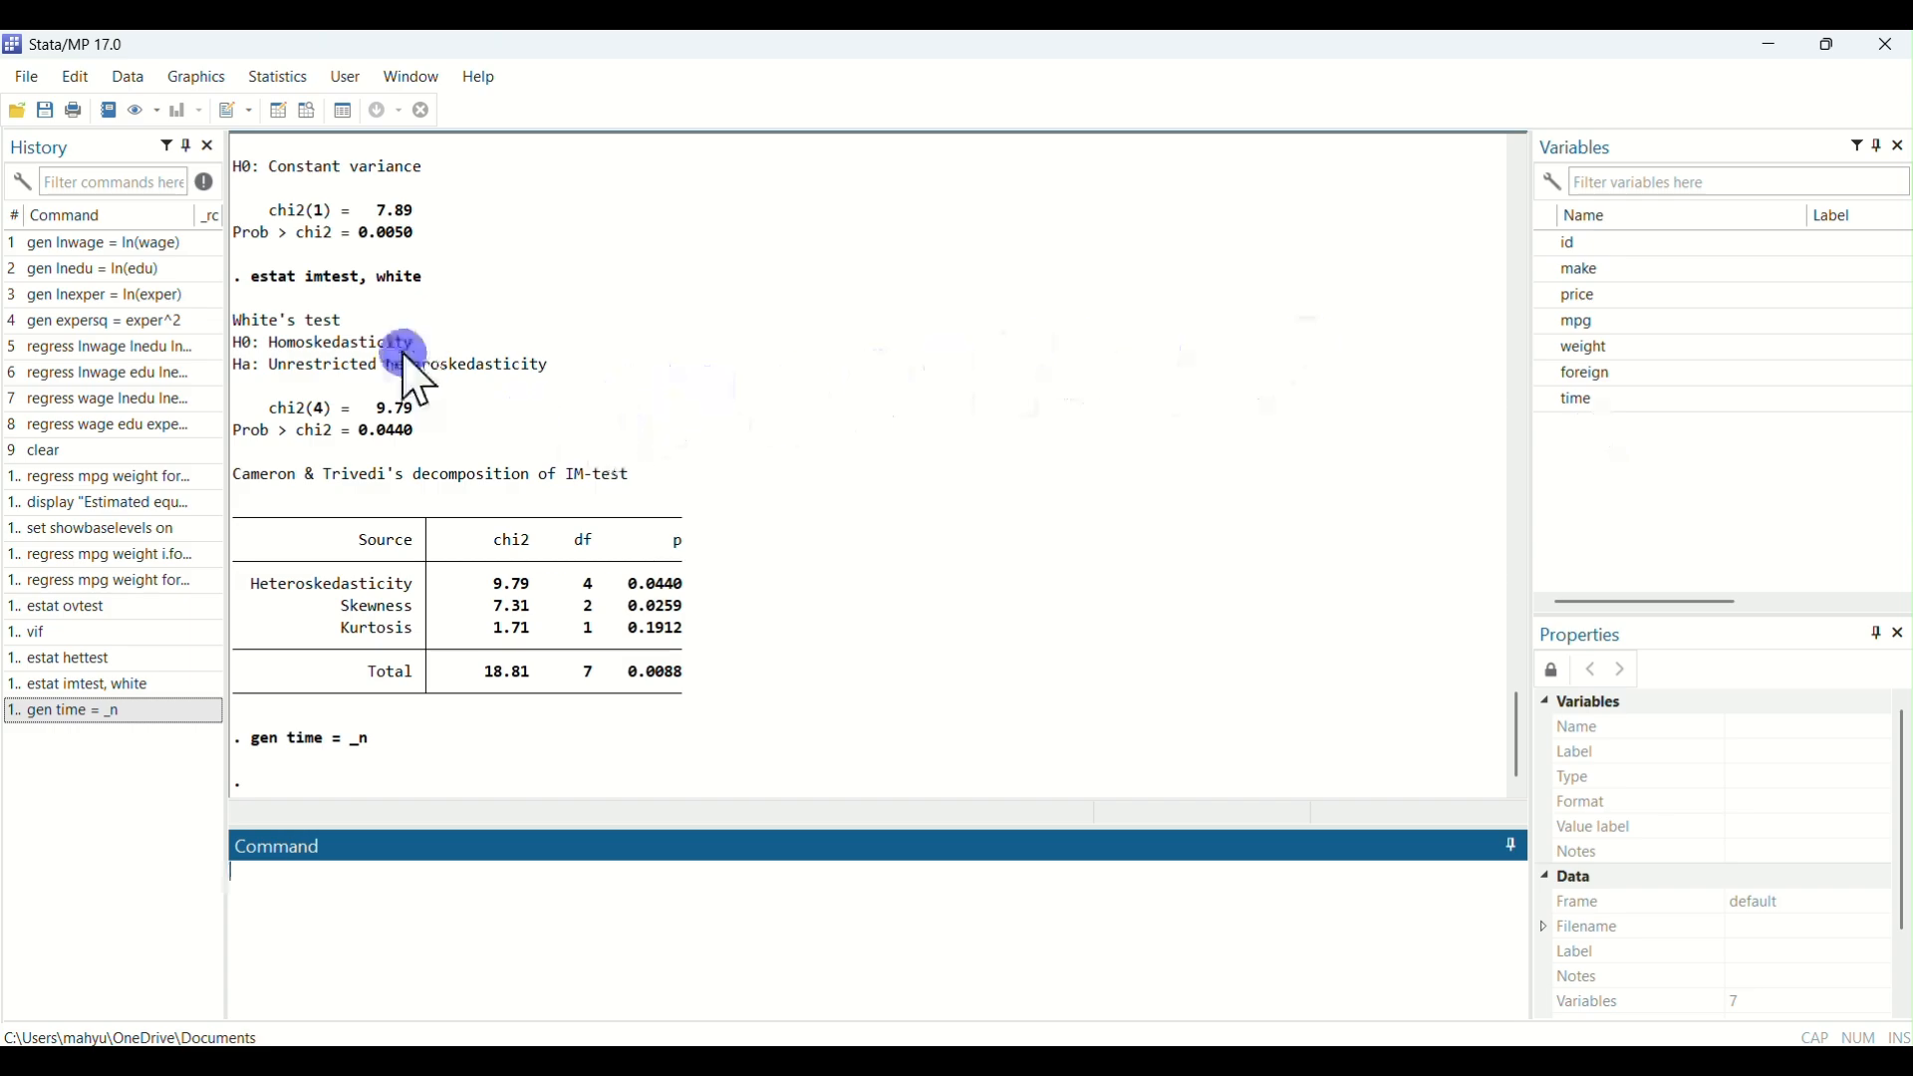
Check the time column in the Data Editor down to the last observation, and return to the main window.
left_click(278, 109)
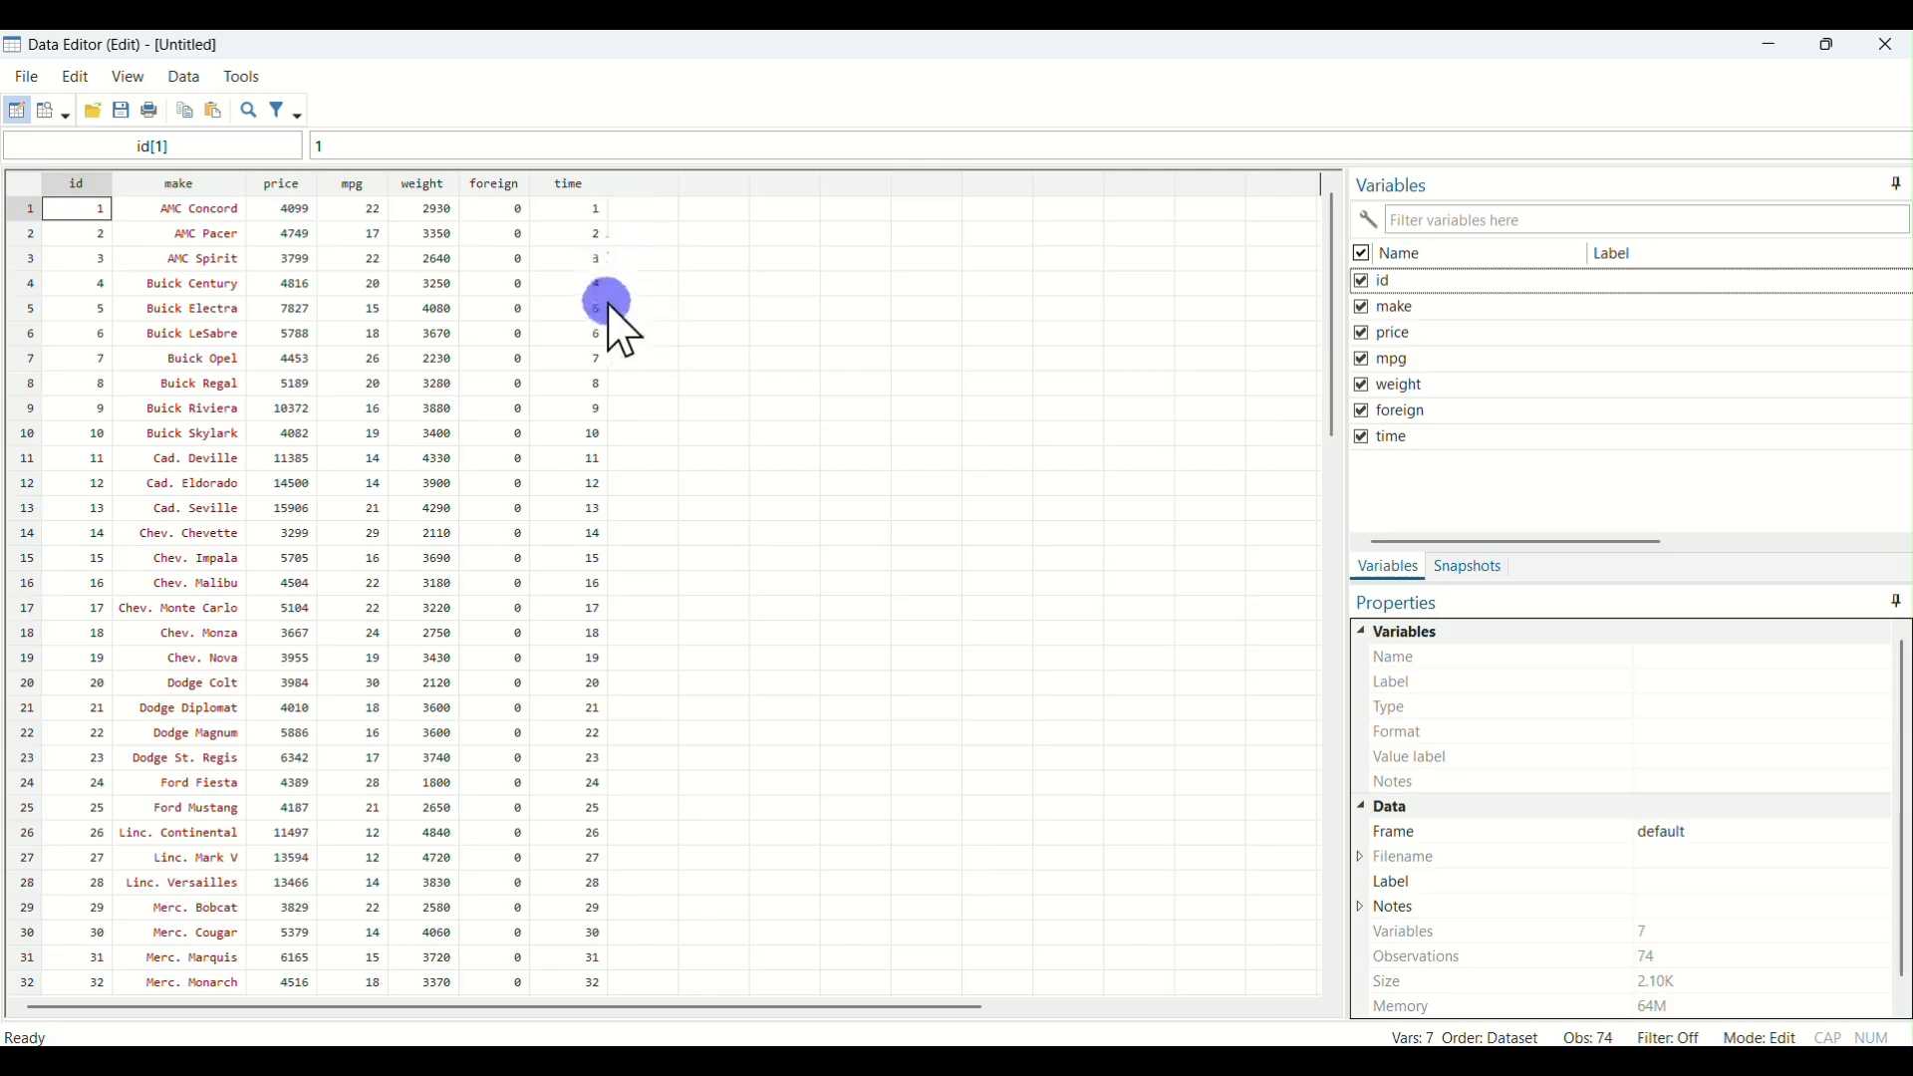
scroll(613, 318, "down", 13)
scroll(612, 500, "down", 3)
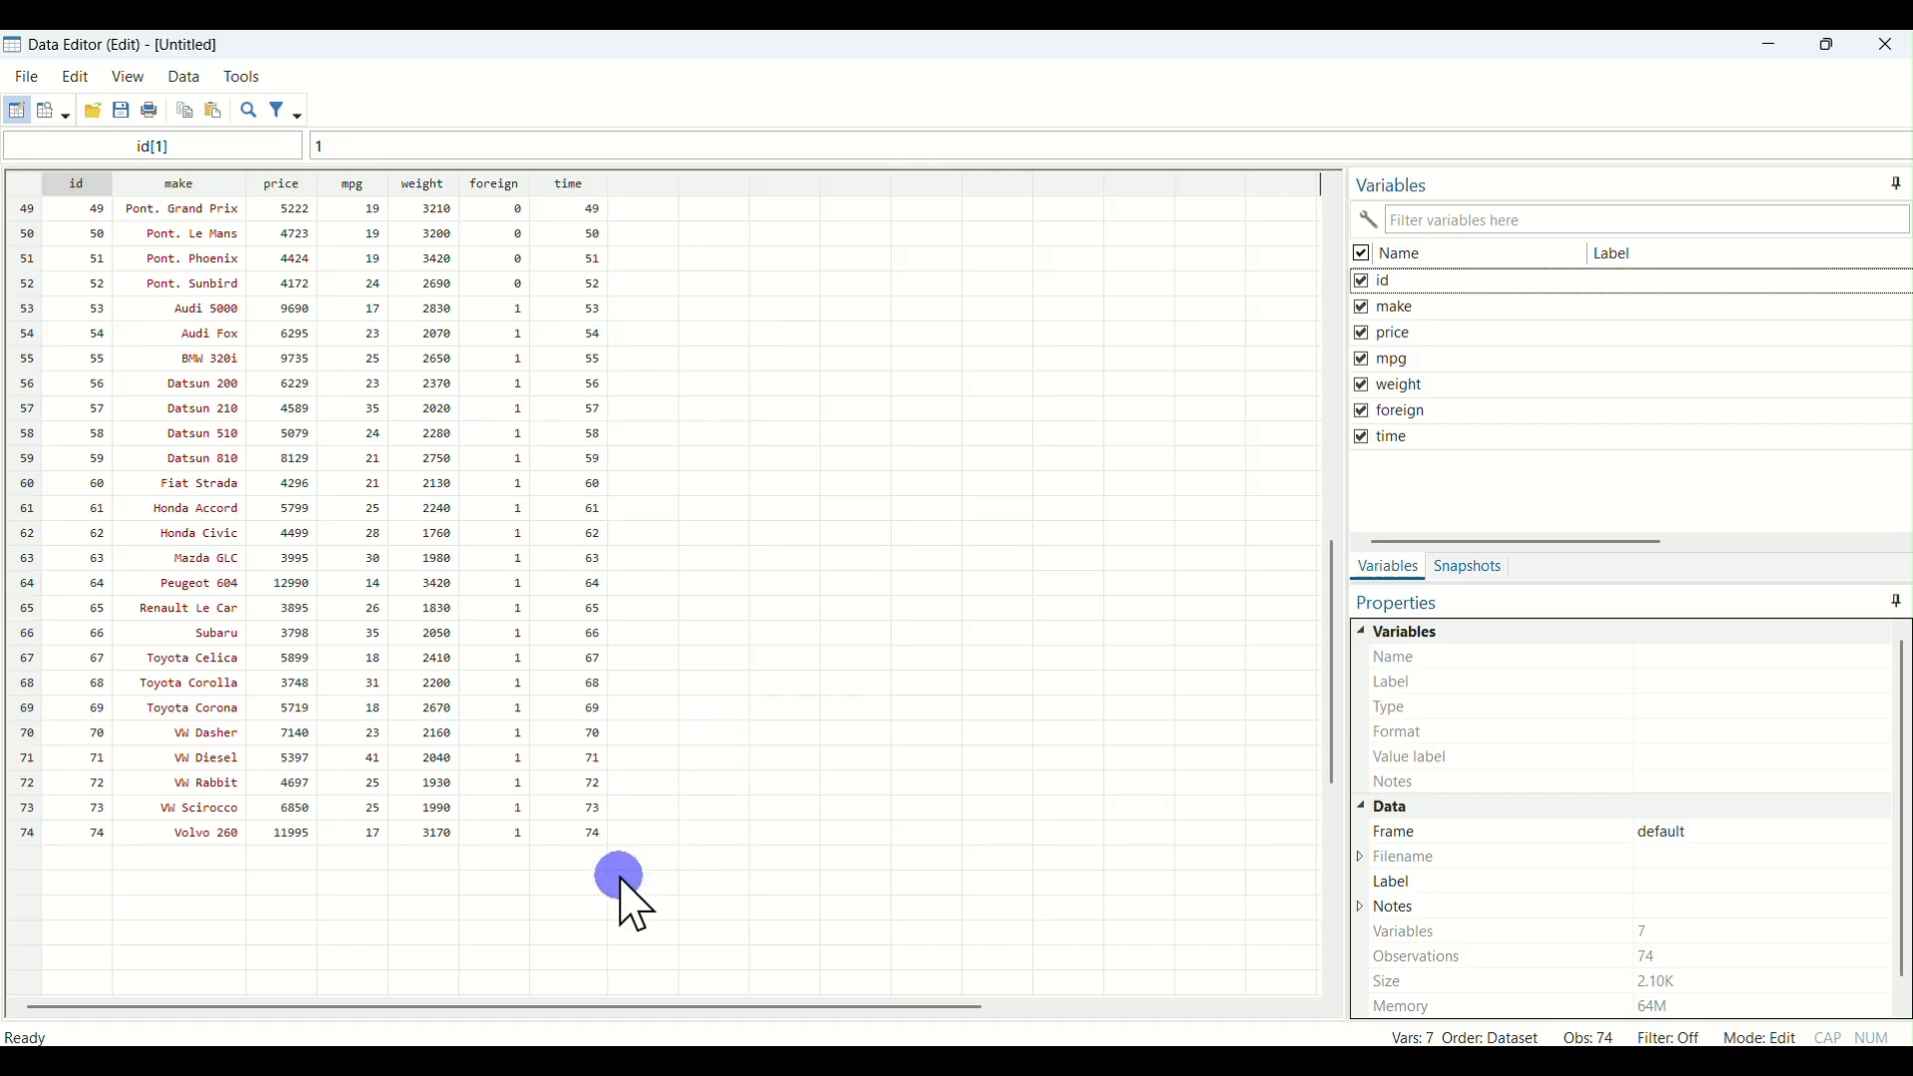
left_click(1776, 52)
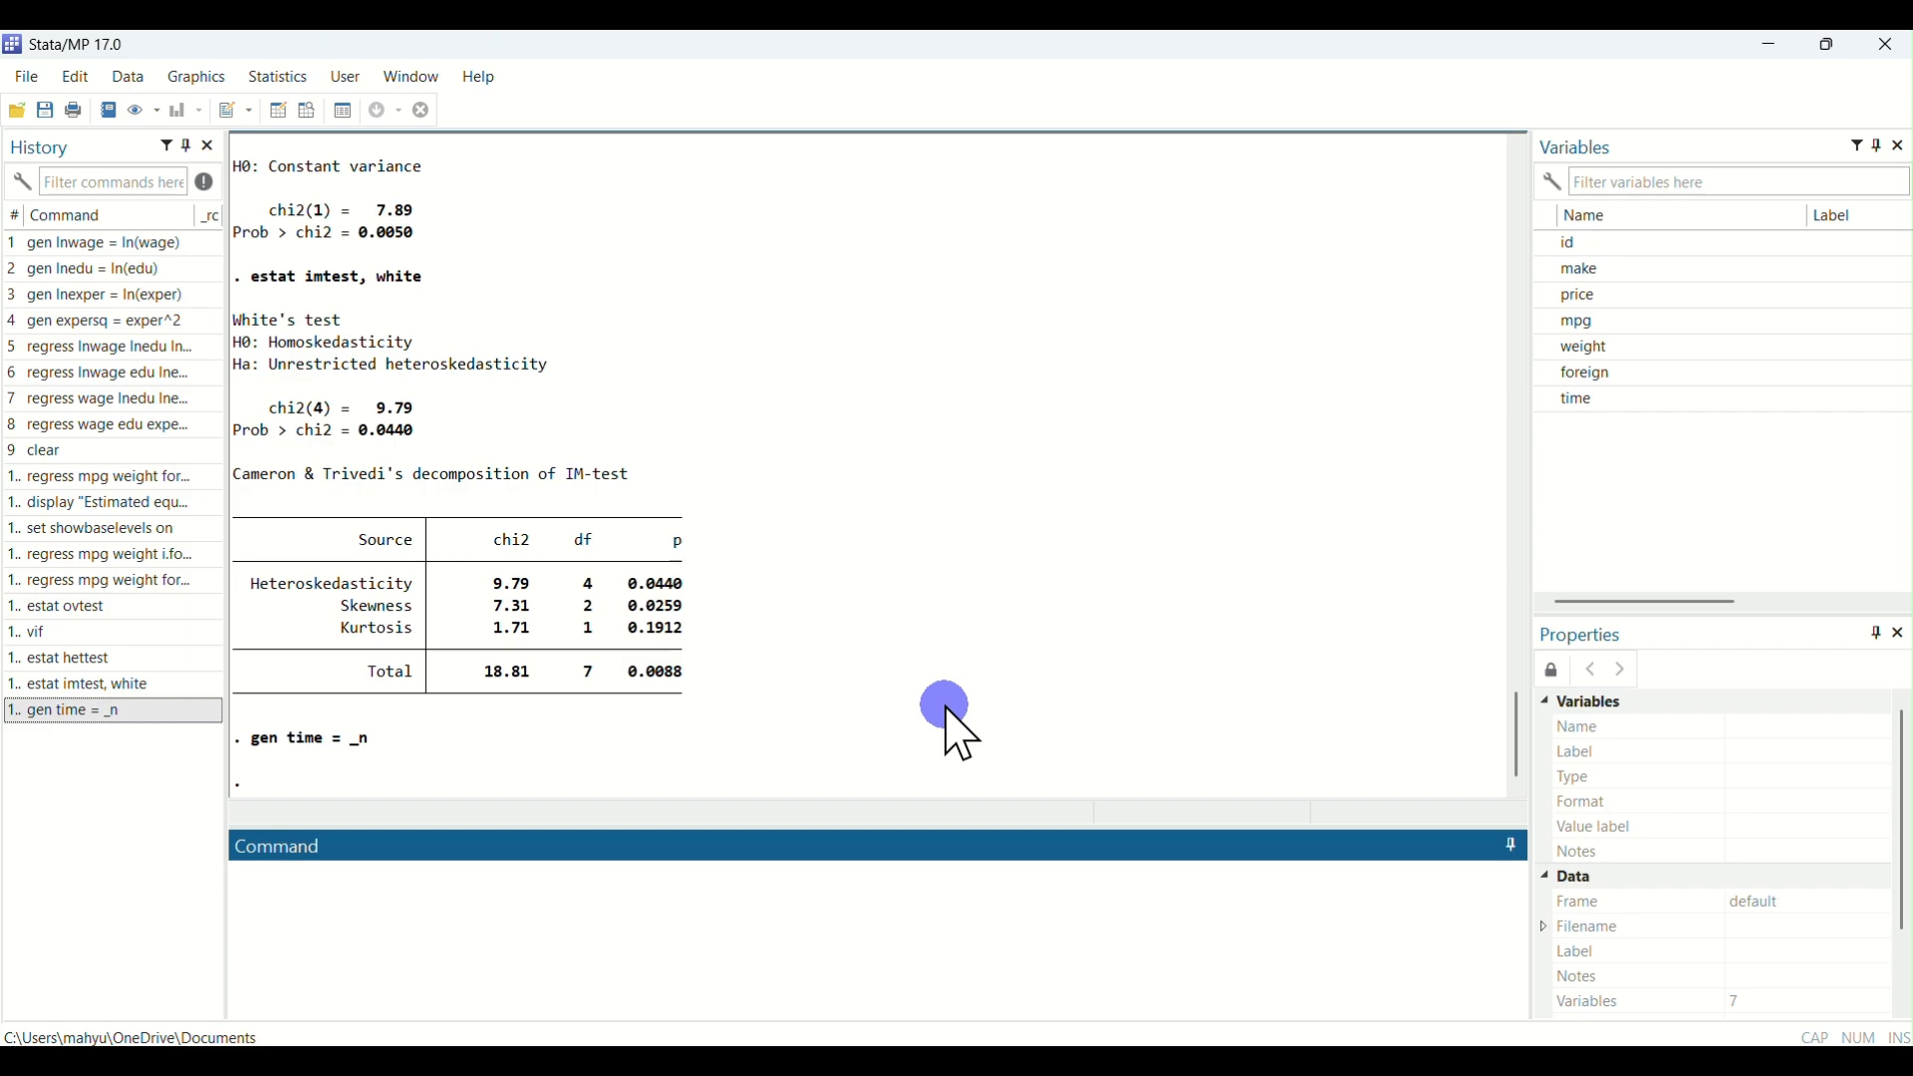
Declare the data as time series with tsset time, and rerun the regression of mpg on weight and foreign.
type("tsset time")
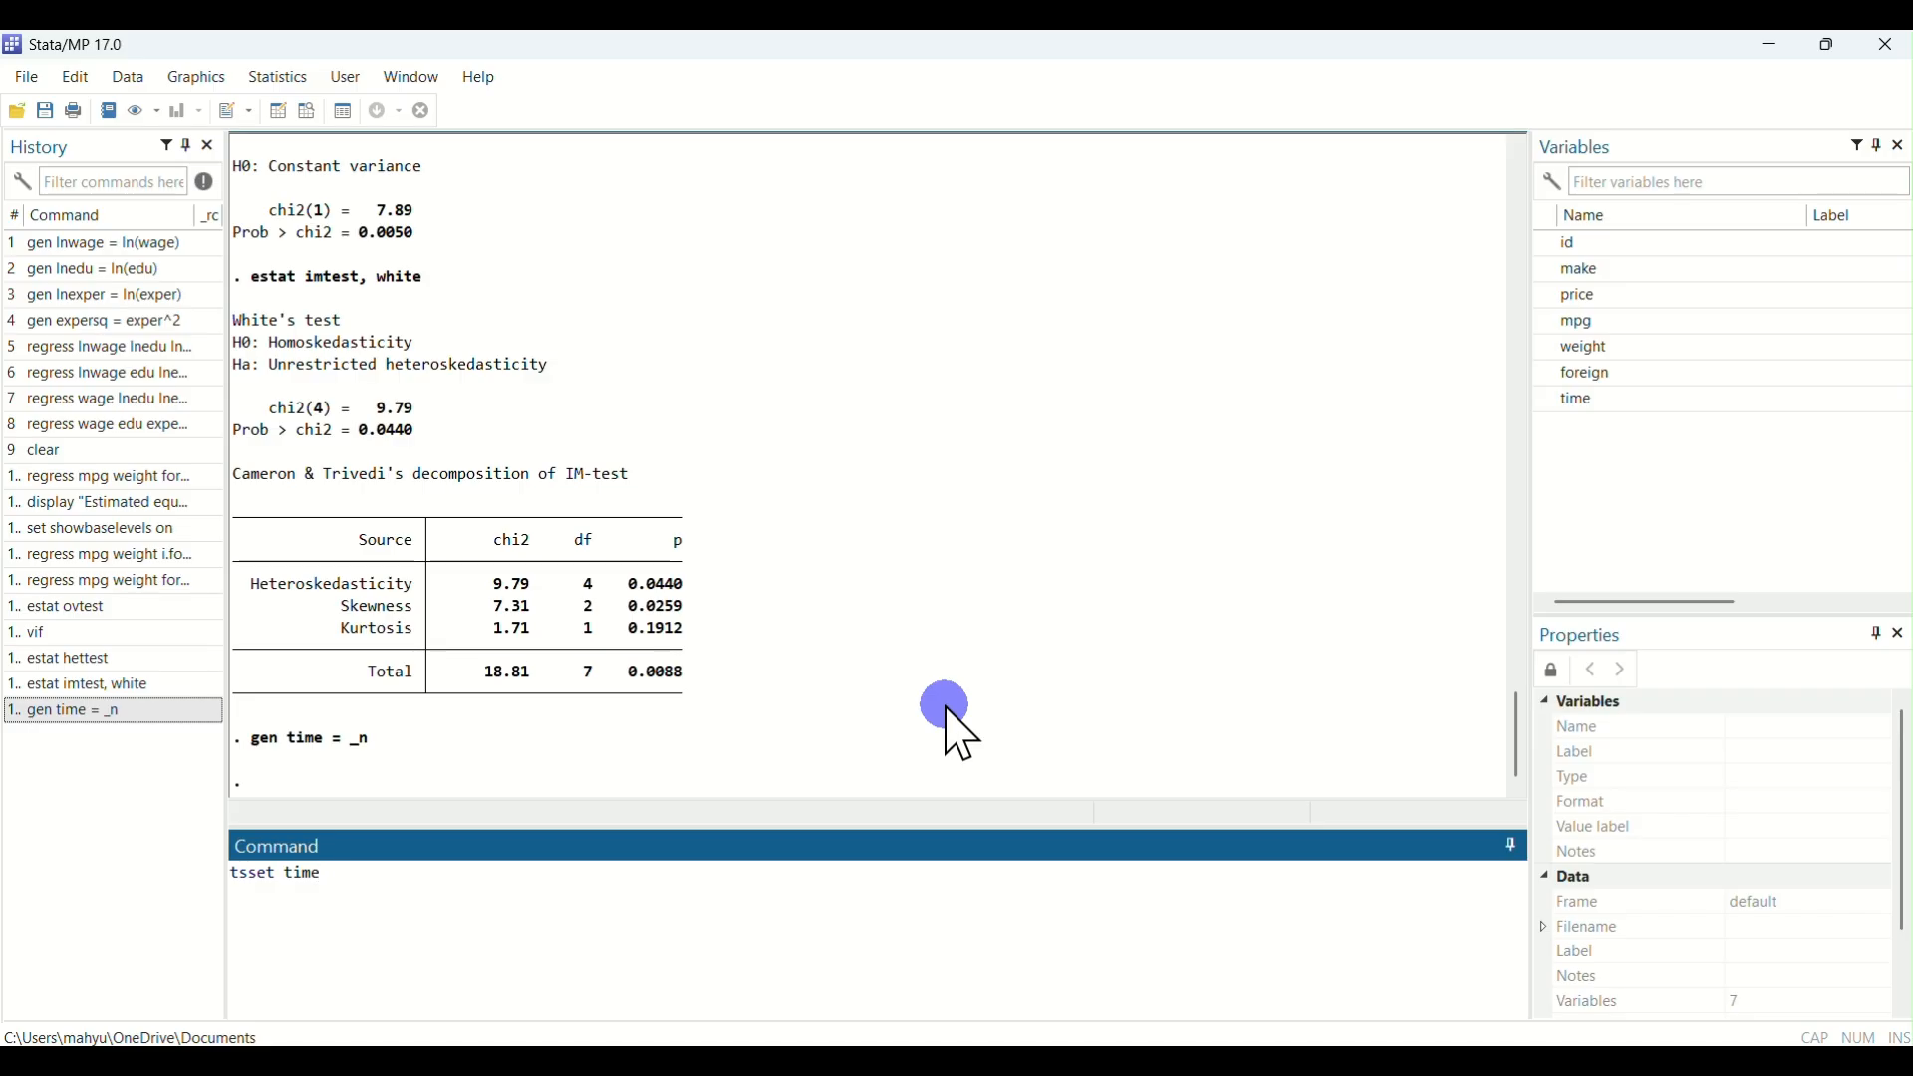
key("Return")
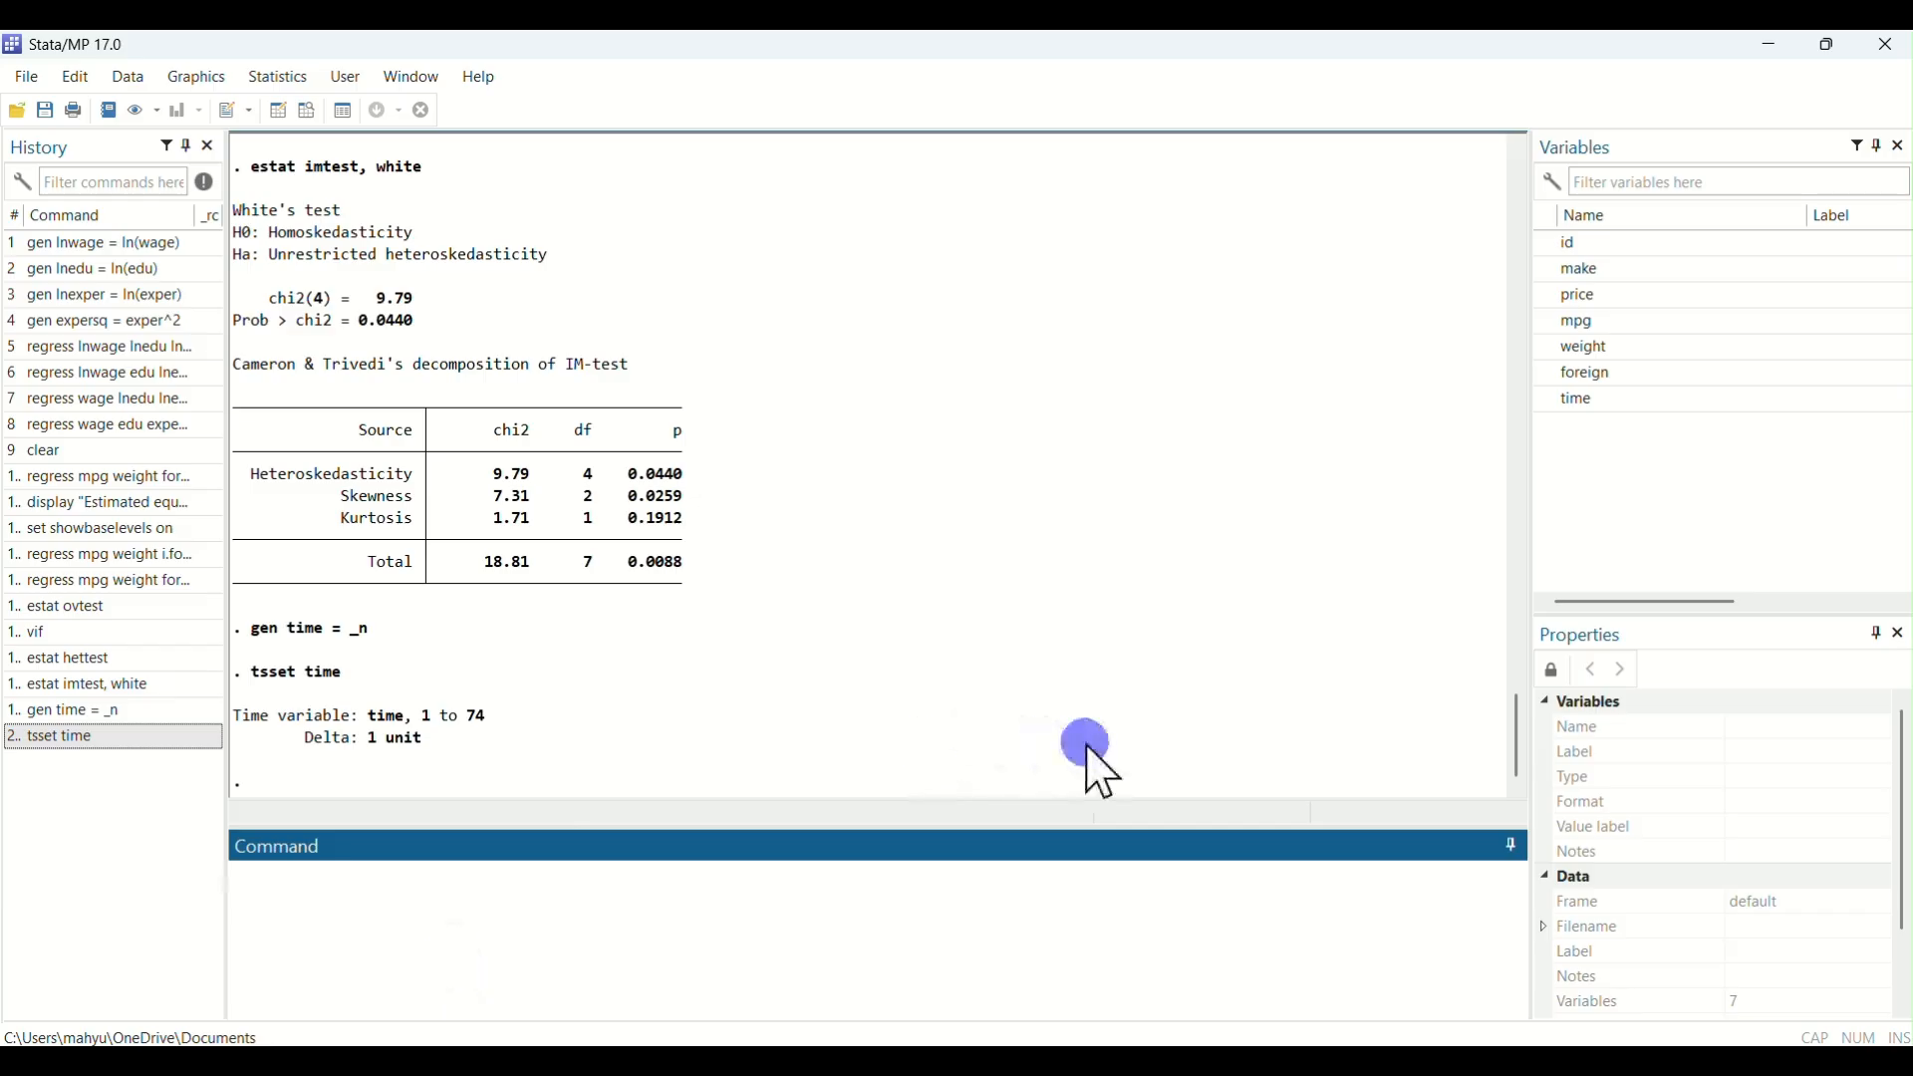
type("regress mpg weight foreign")
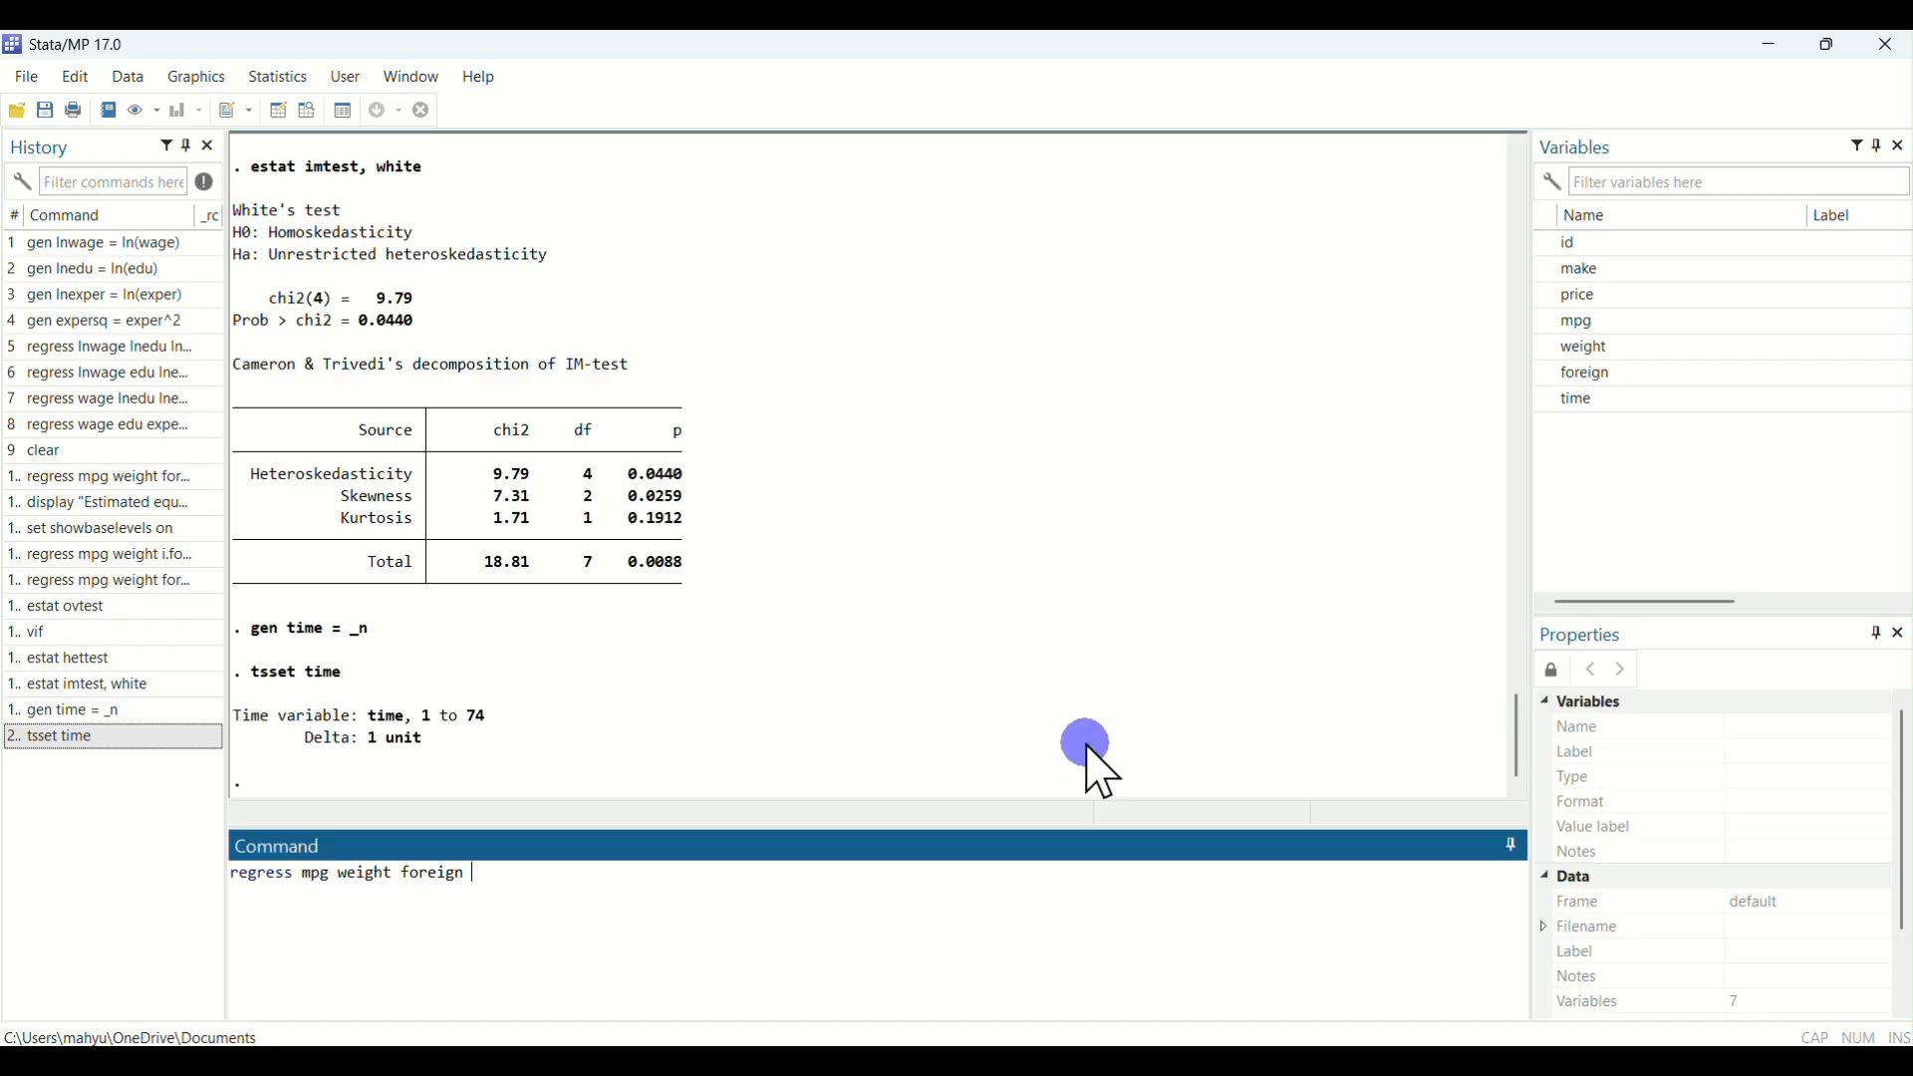
key("Return")
Enter the Durbin-Watson test command estat dwatson without running it.
type("estat")
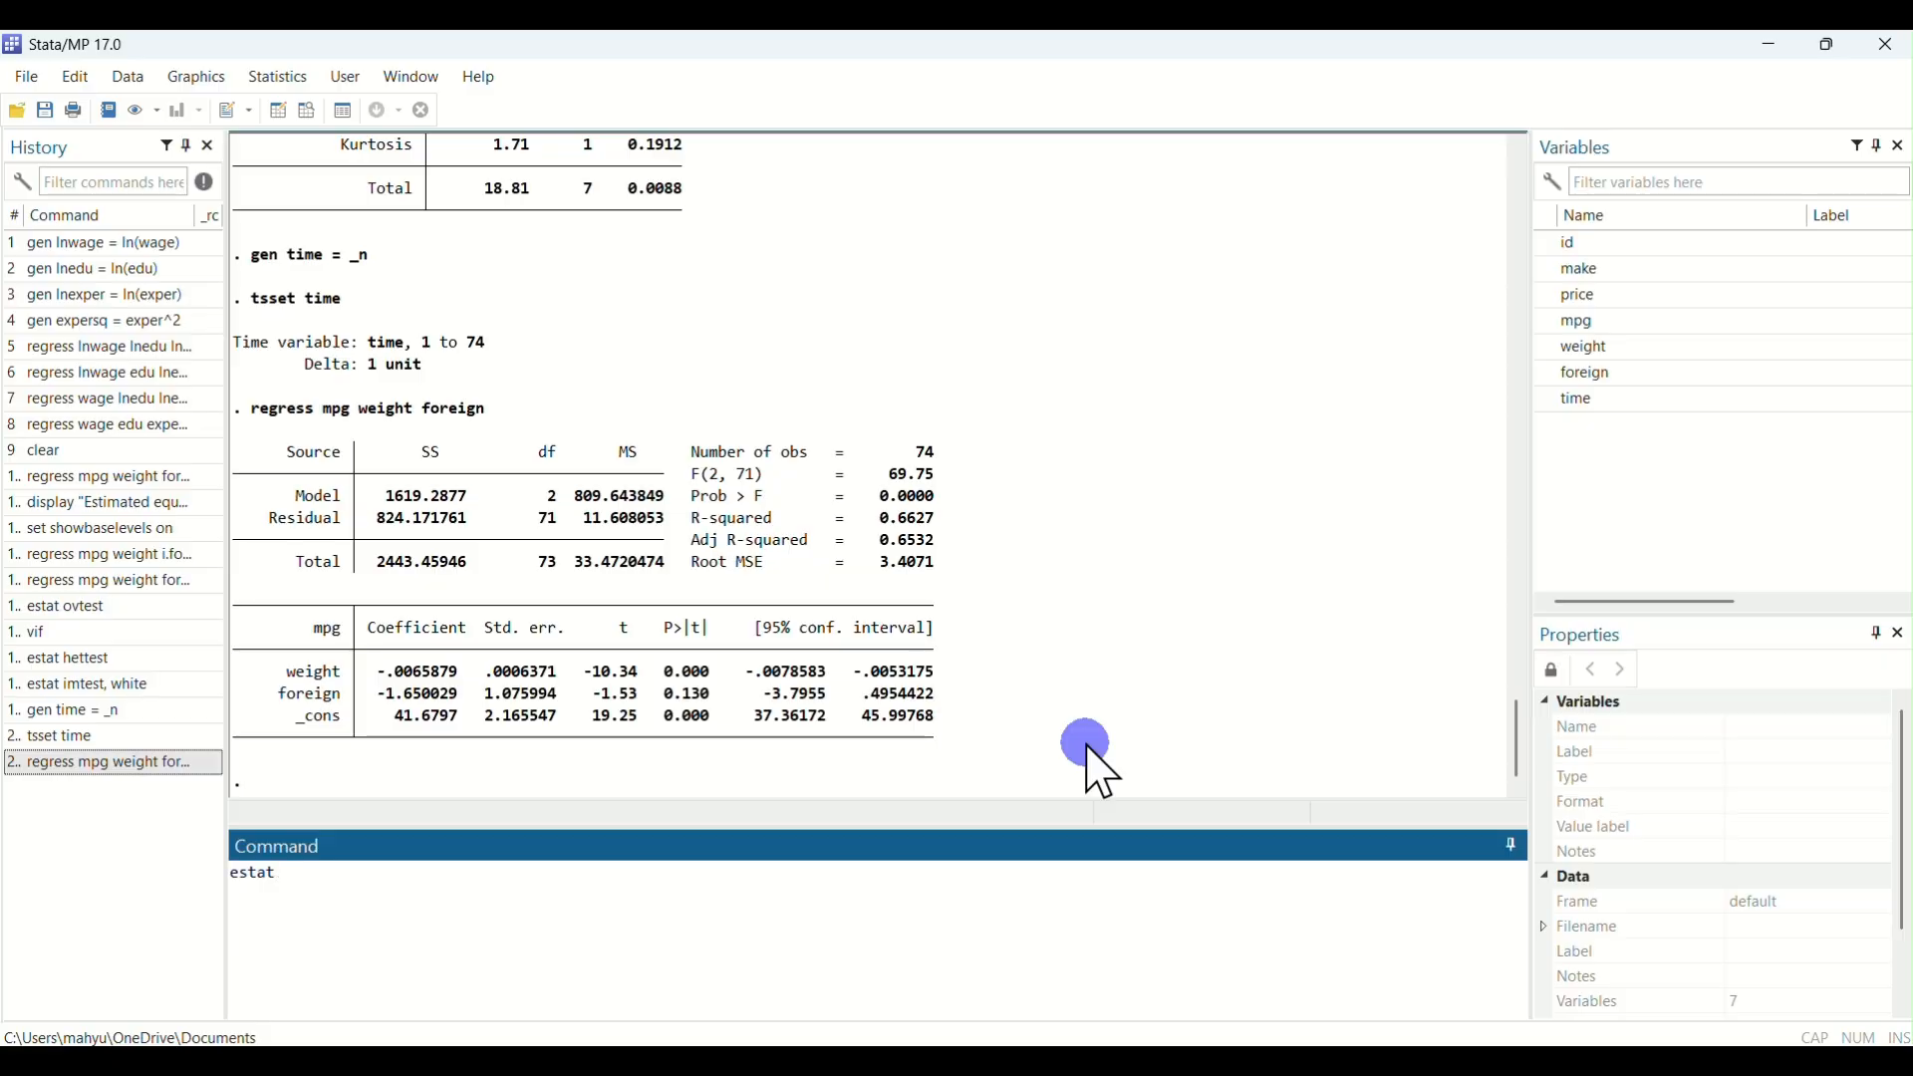
type("edwatson")
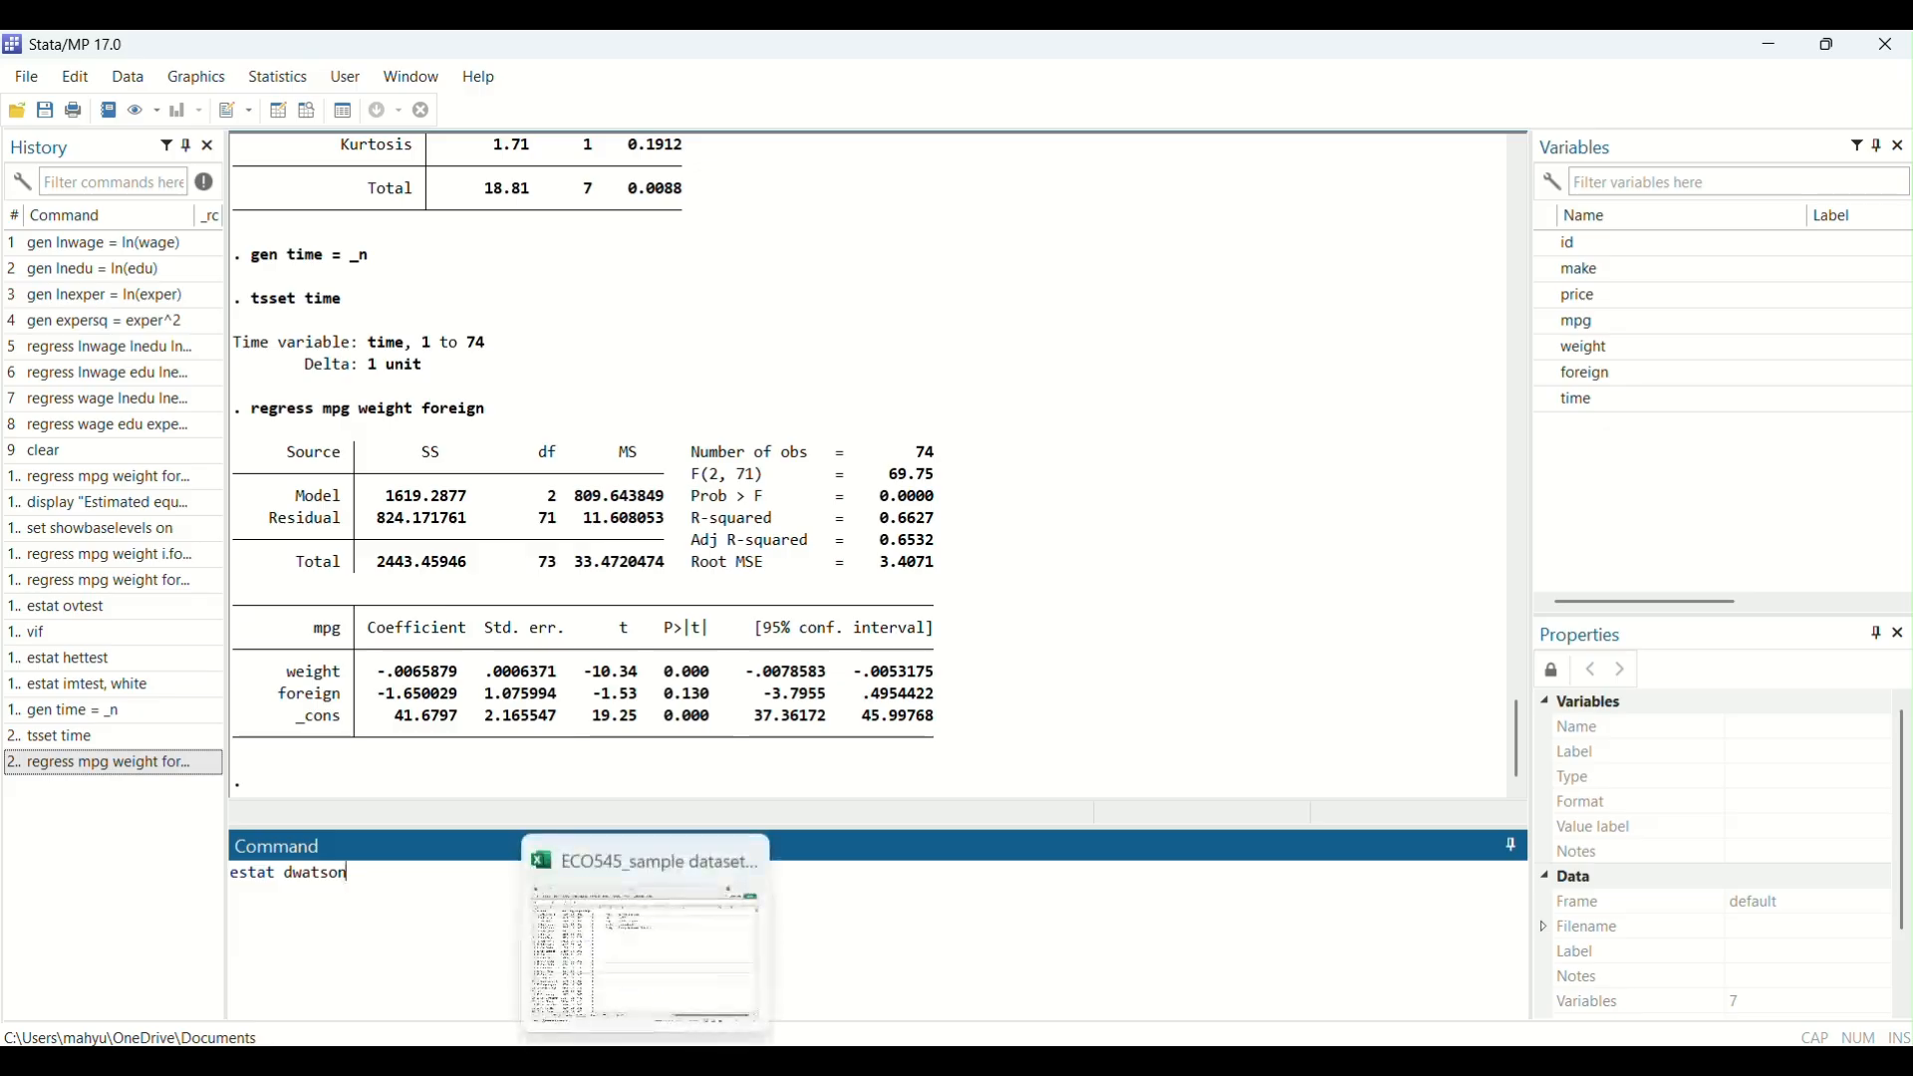
Switch to the browser, look up the Durbin-Watson critical values for K = 2 and N = 75 in Table B-4, and open the decision rules.
left_click(1385, 946)
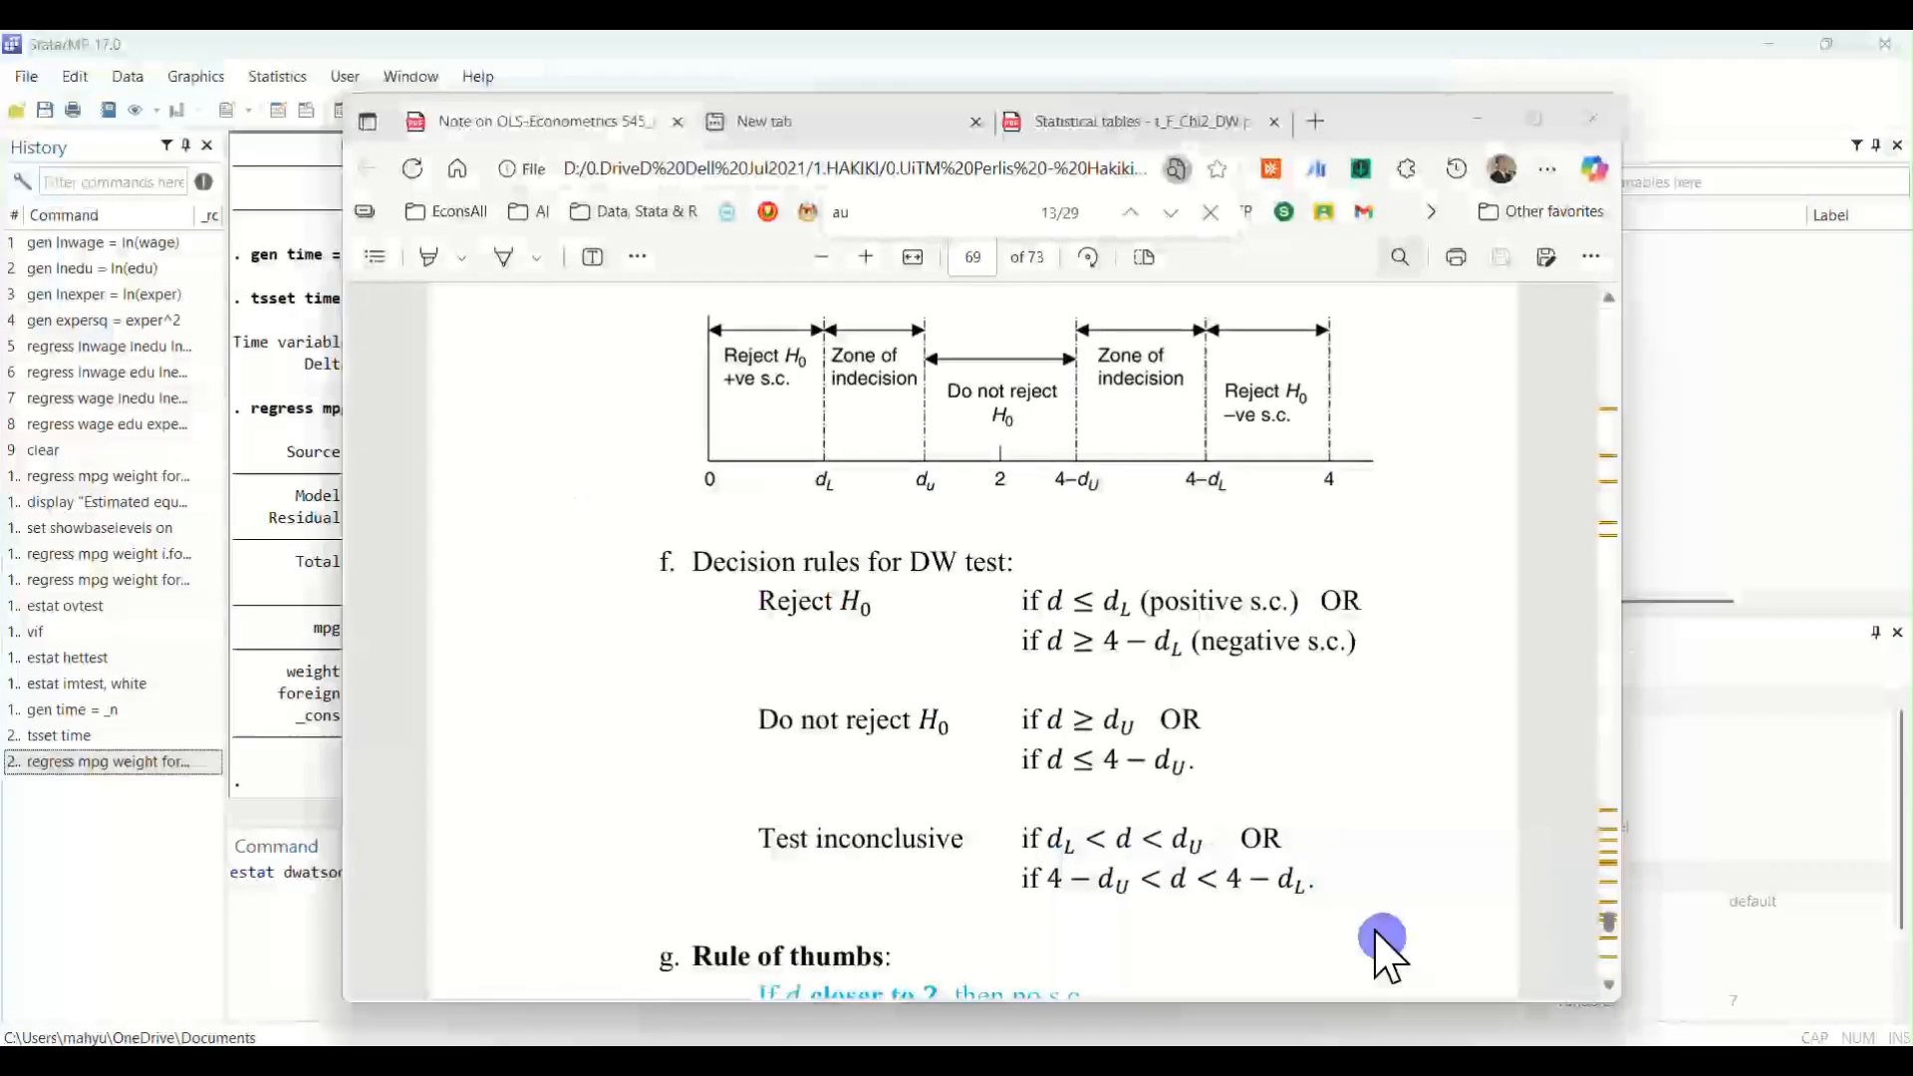
left_click(1080, 128)
scroll(745, 568, "up", 8)
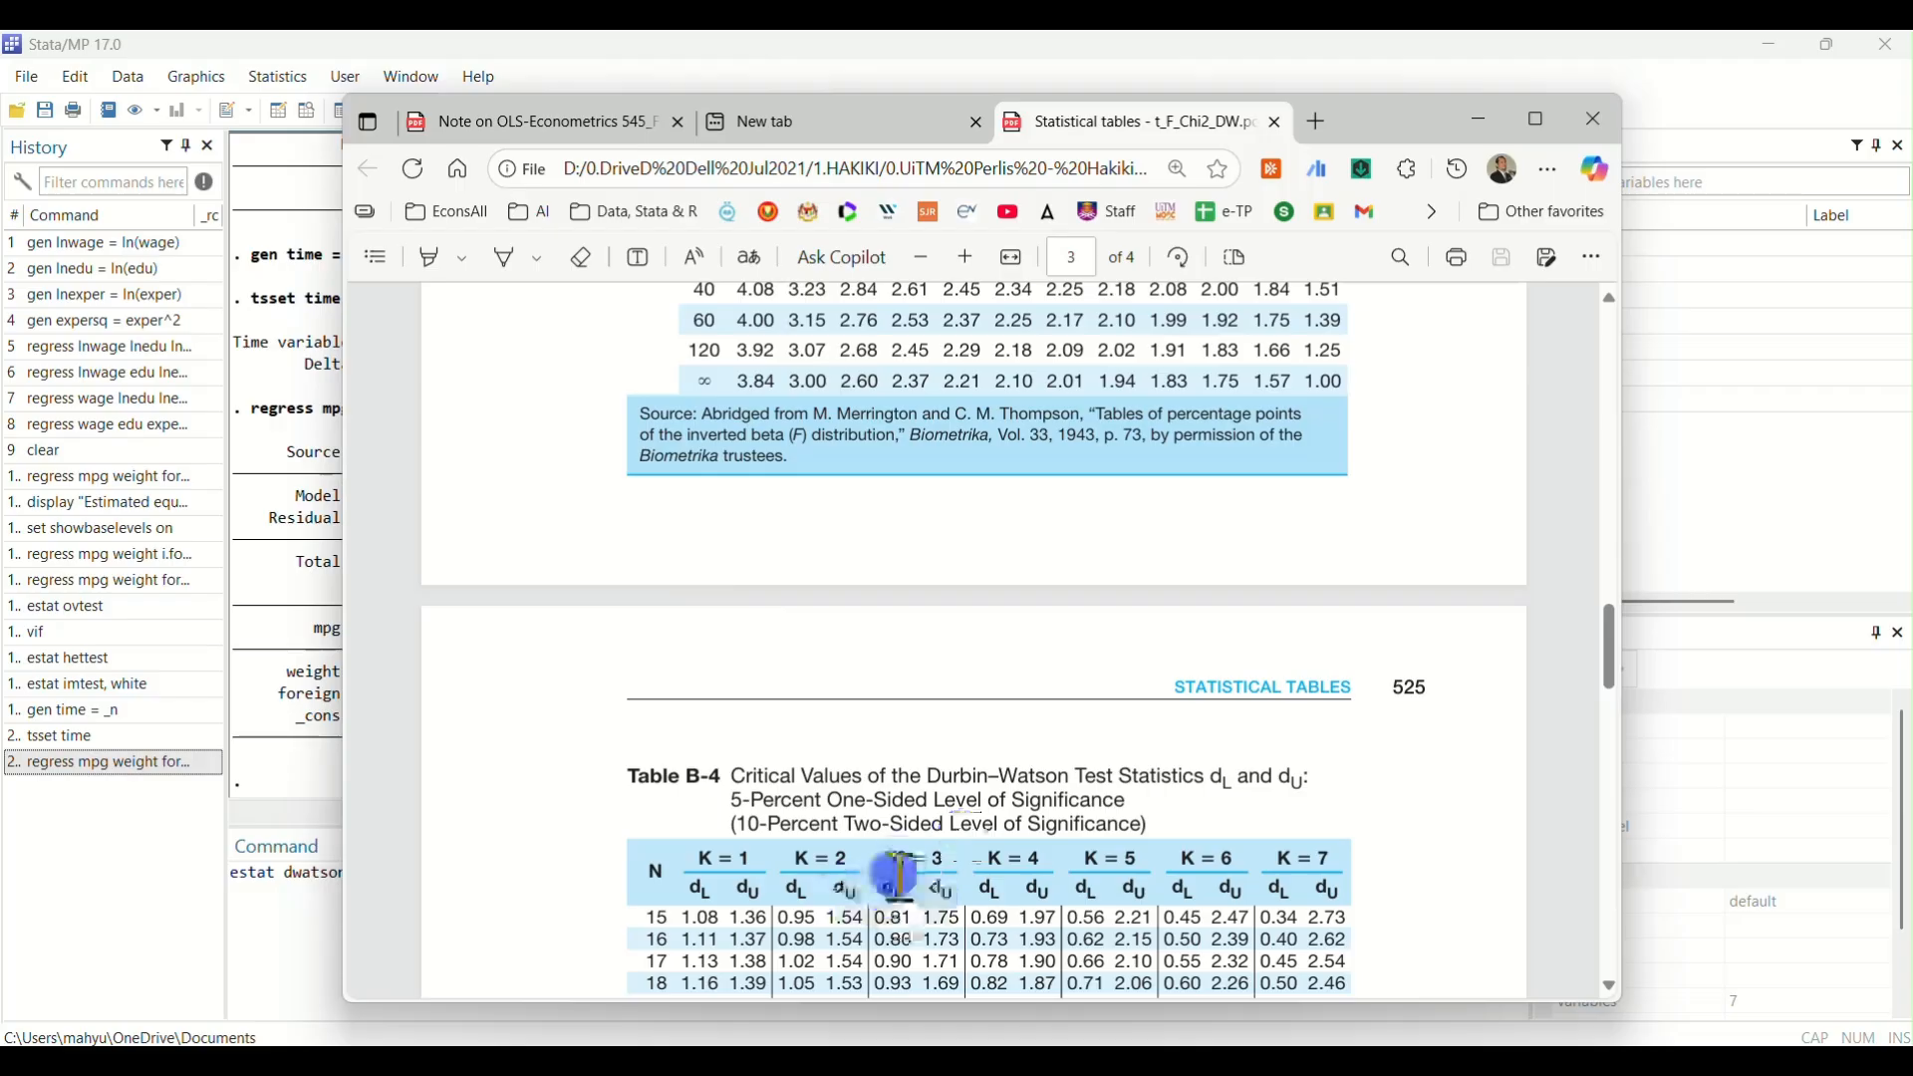
scroll(1018, 782, "down", 1)
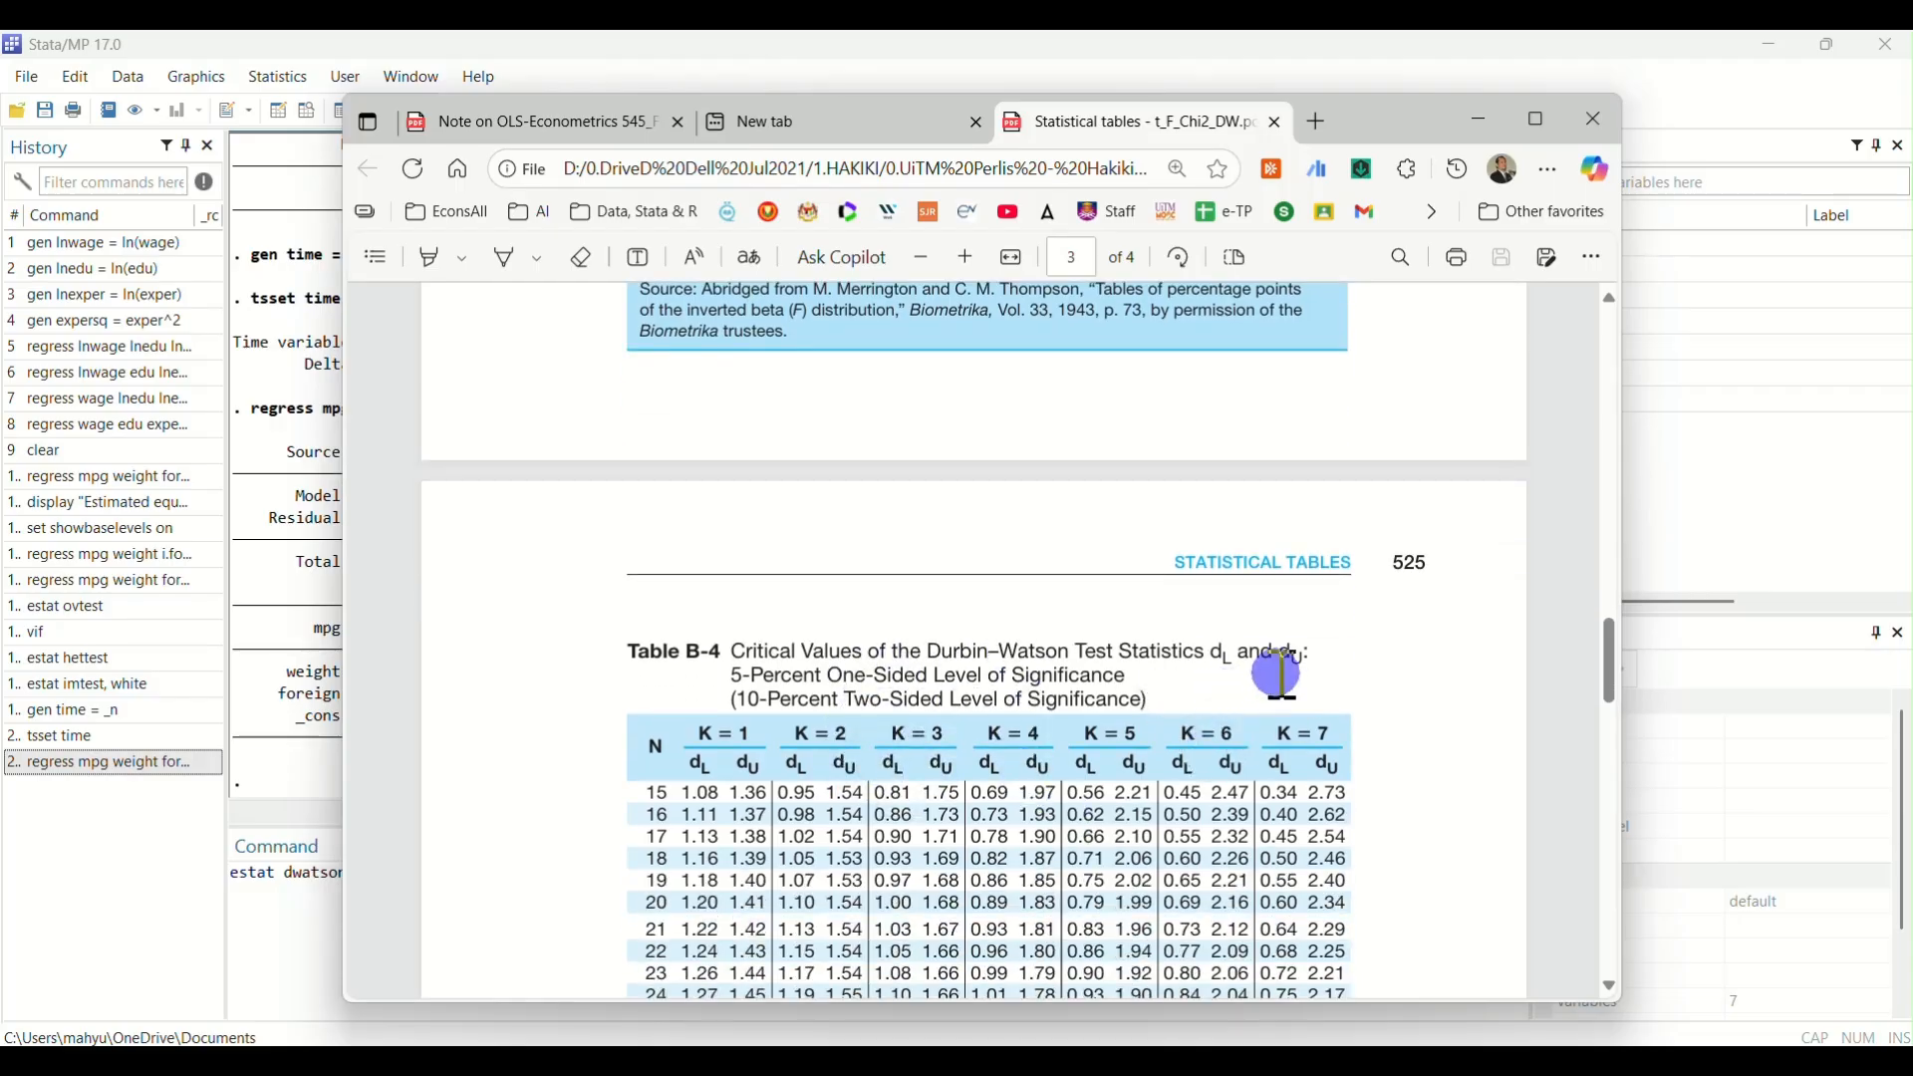
scroll(1175, 692, "down", 4)
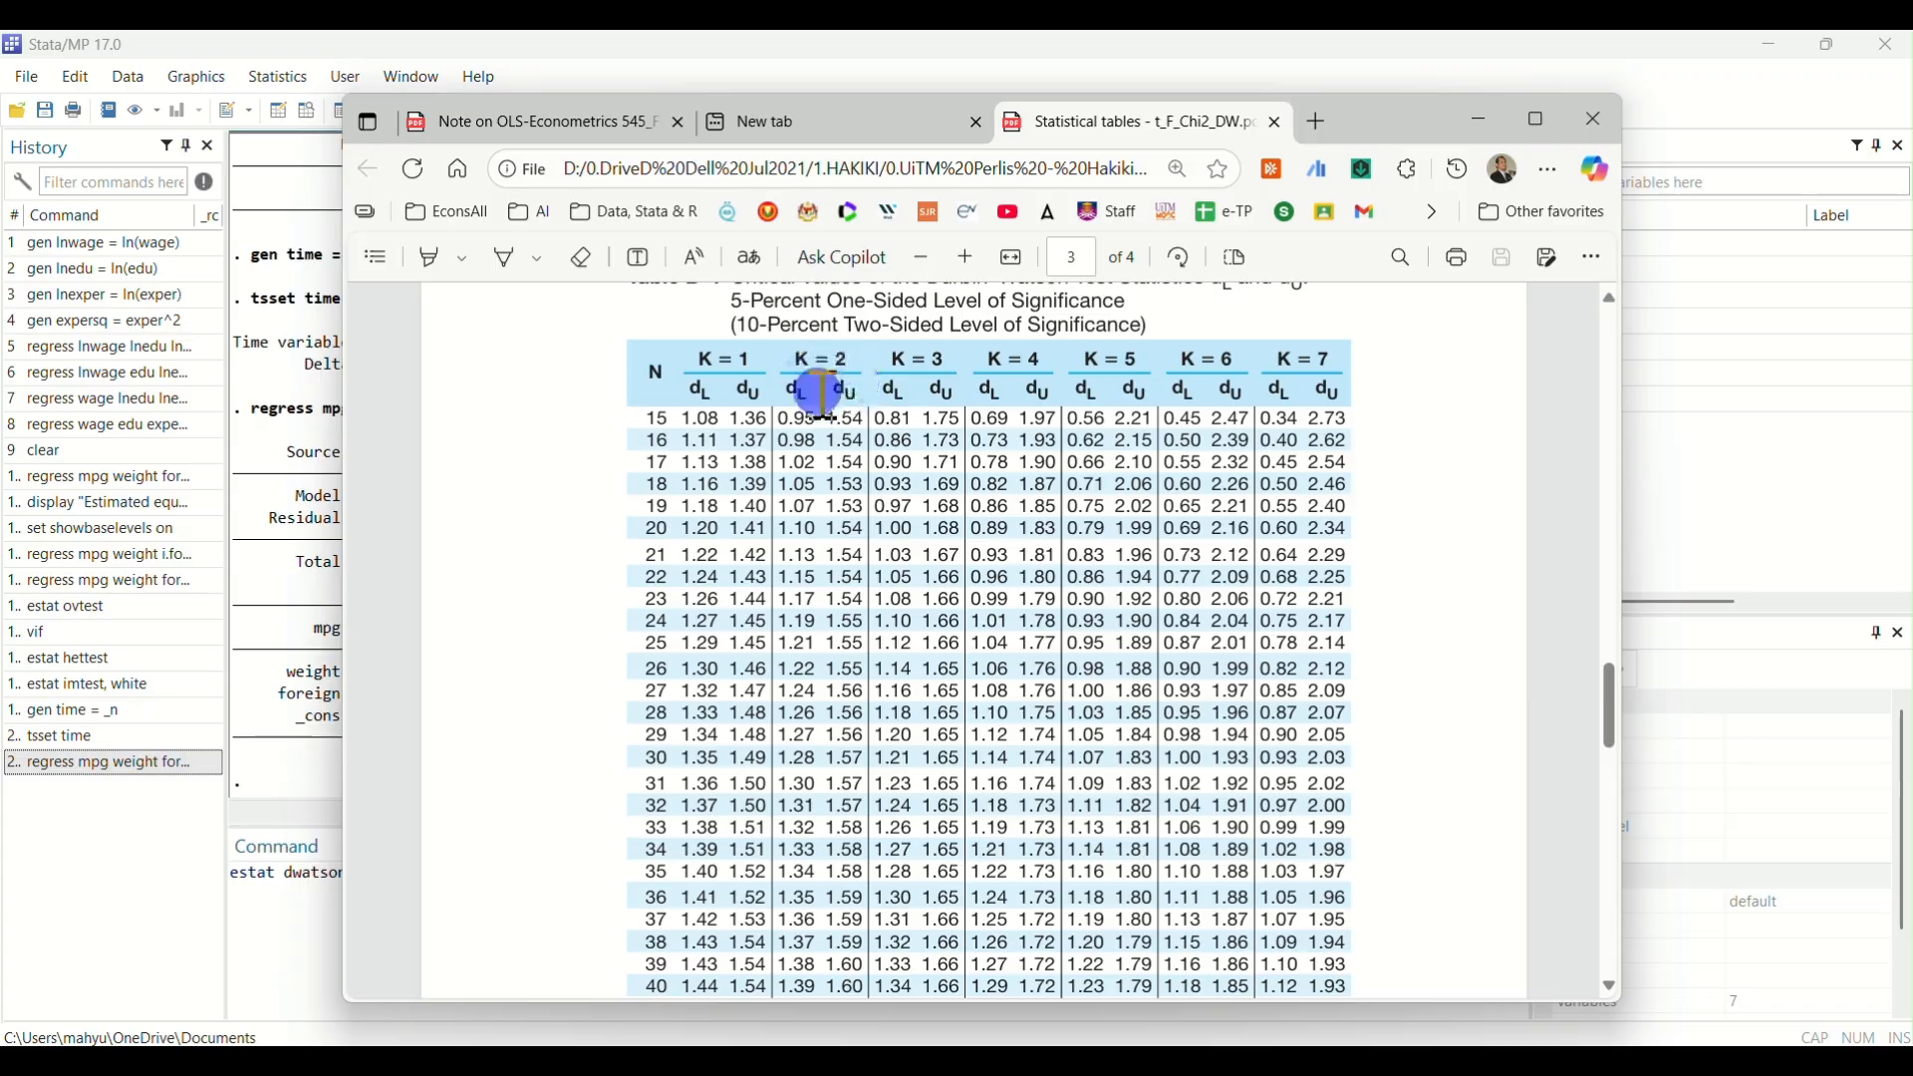
scroll(845, 403, "down", 1)
scroll(845, 409, "down", 2)
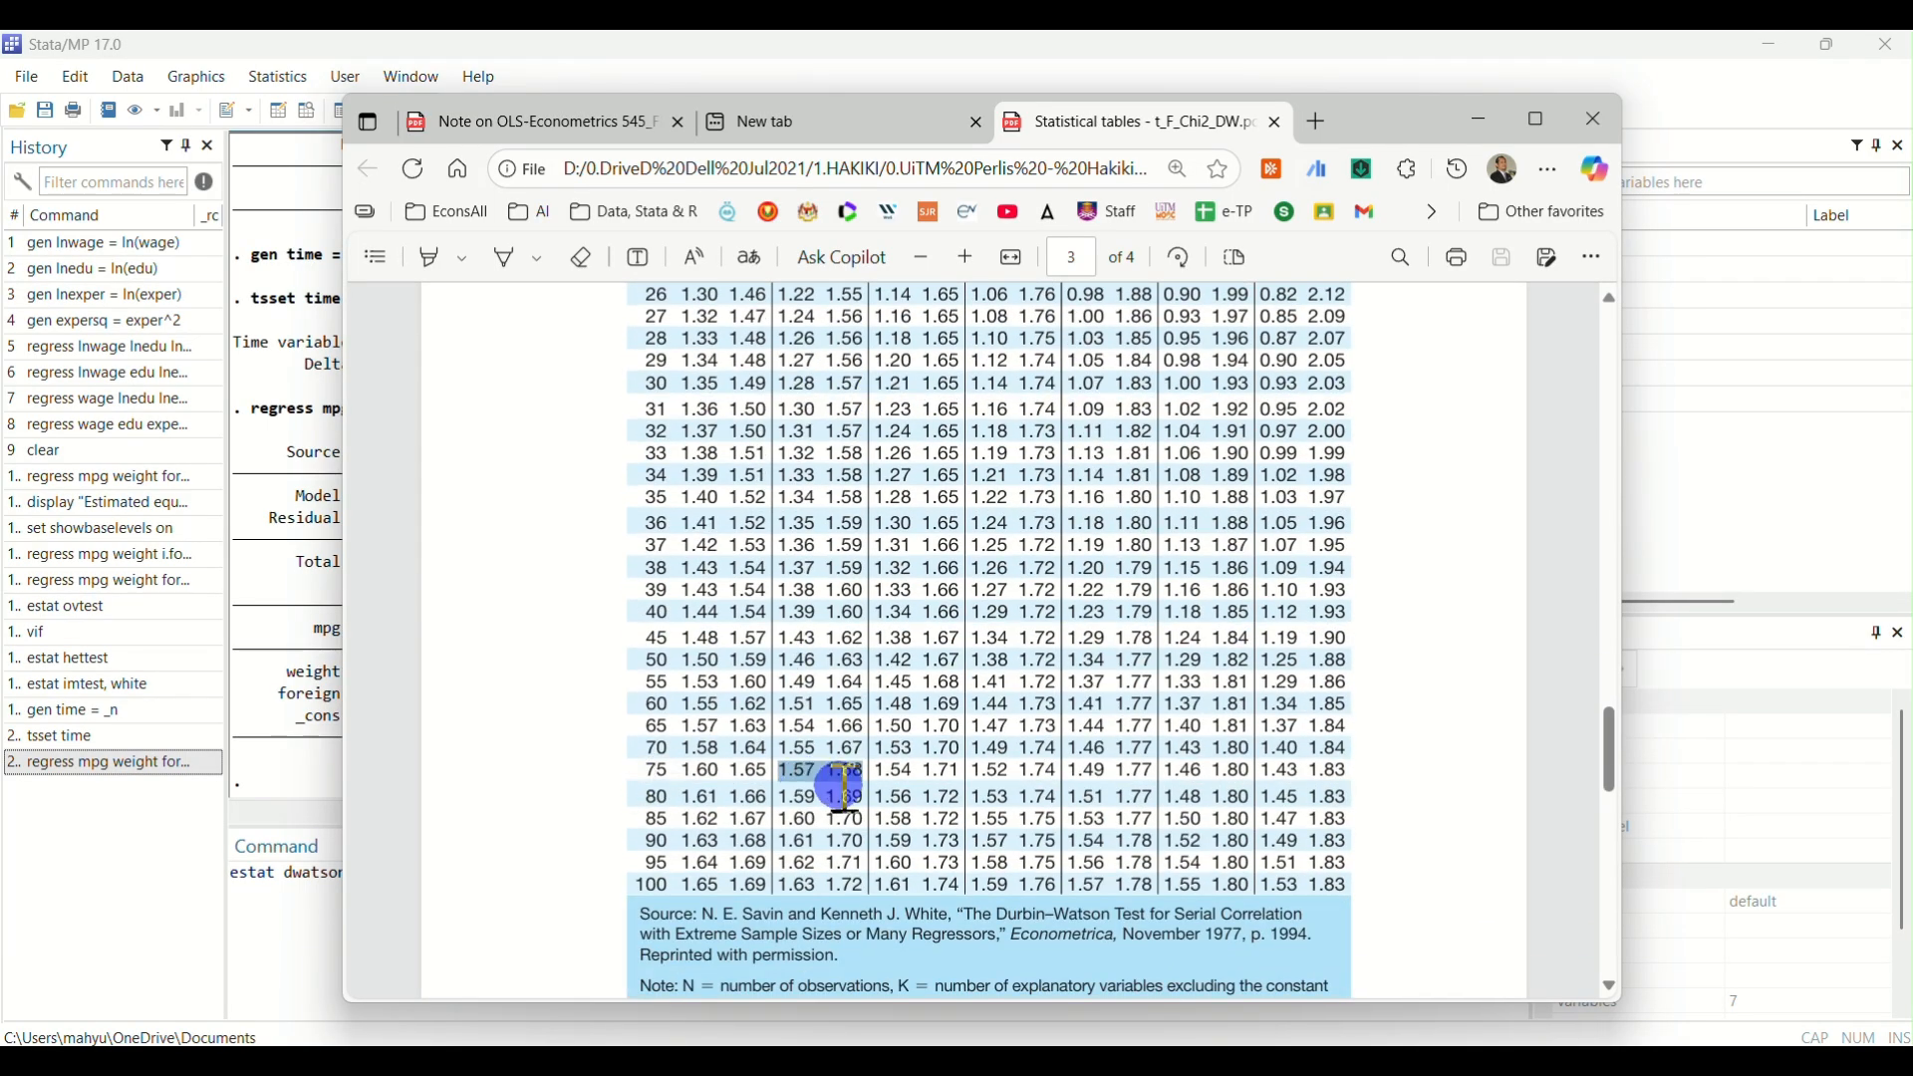
scroll(797, 802, "up", 4)
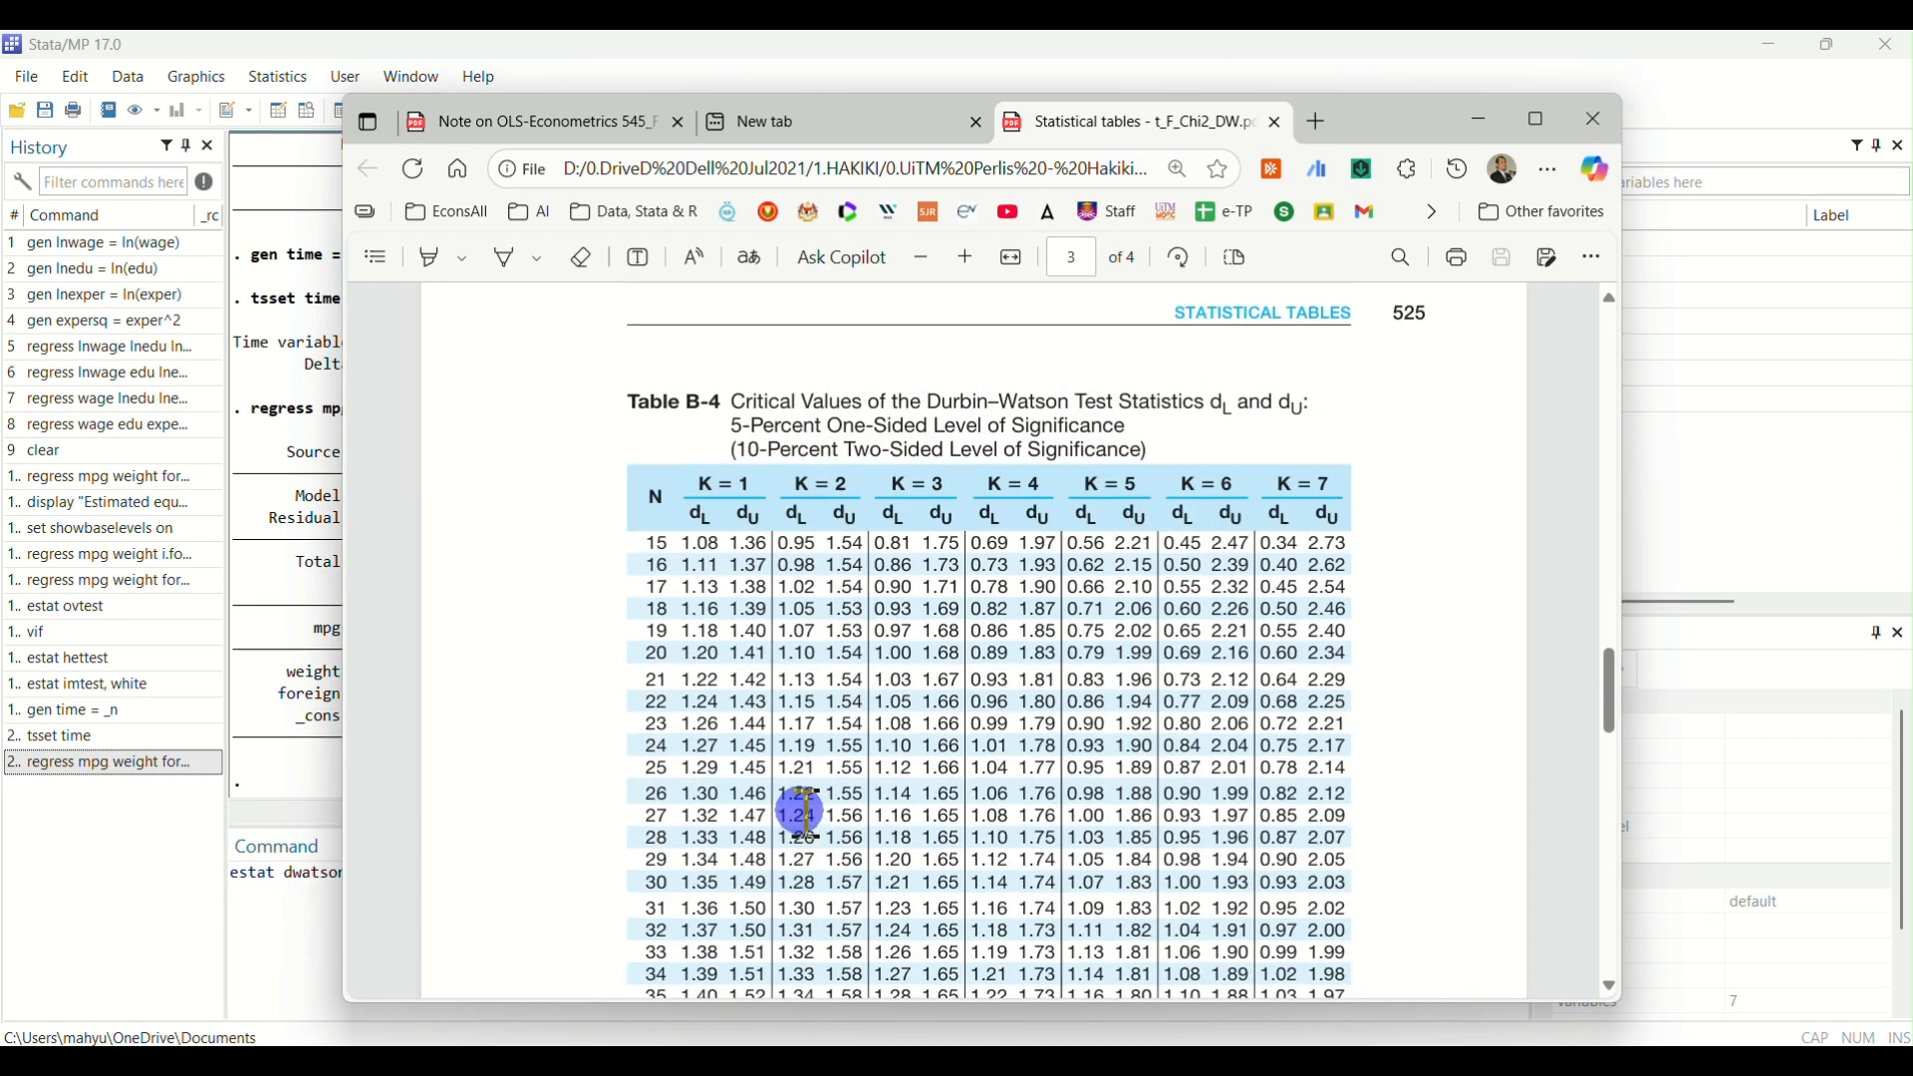
scroll(794, 734, "down", 5)
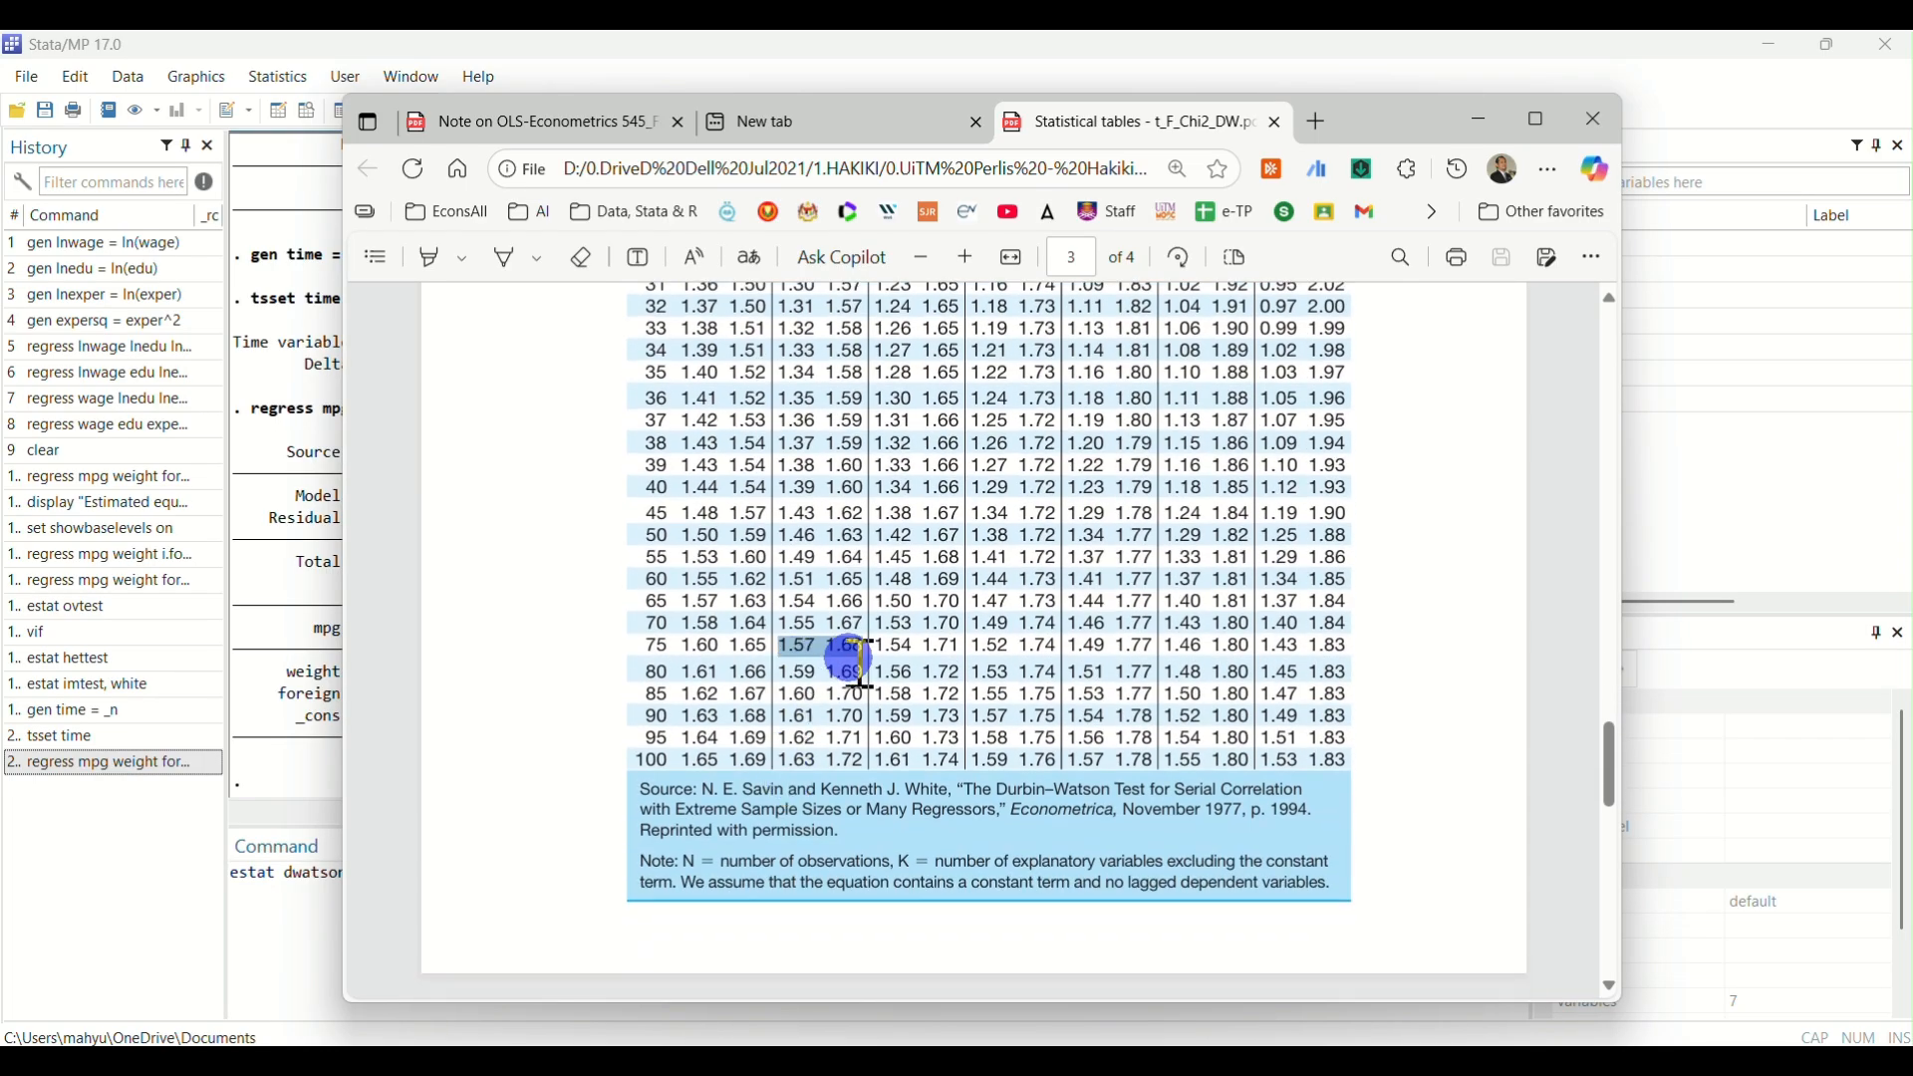
scroll(846, 687, "up", 5)
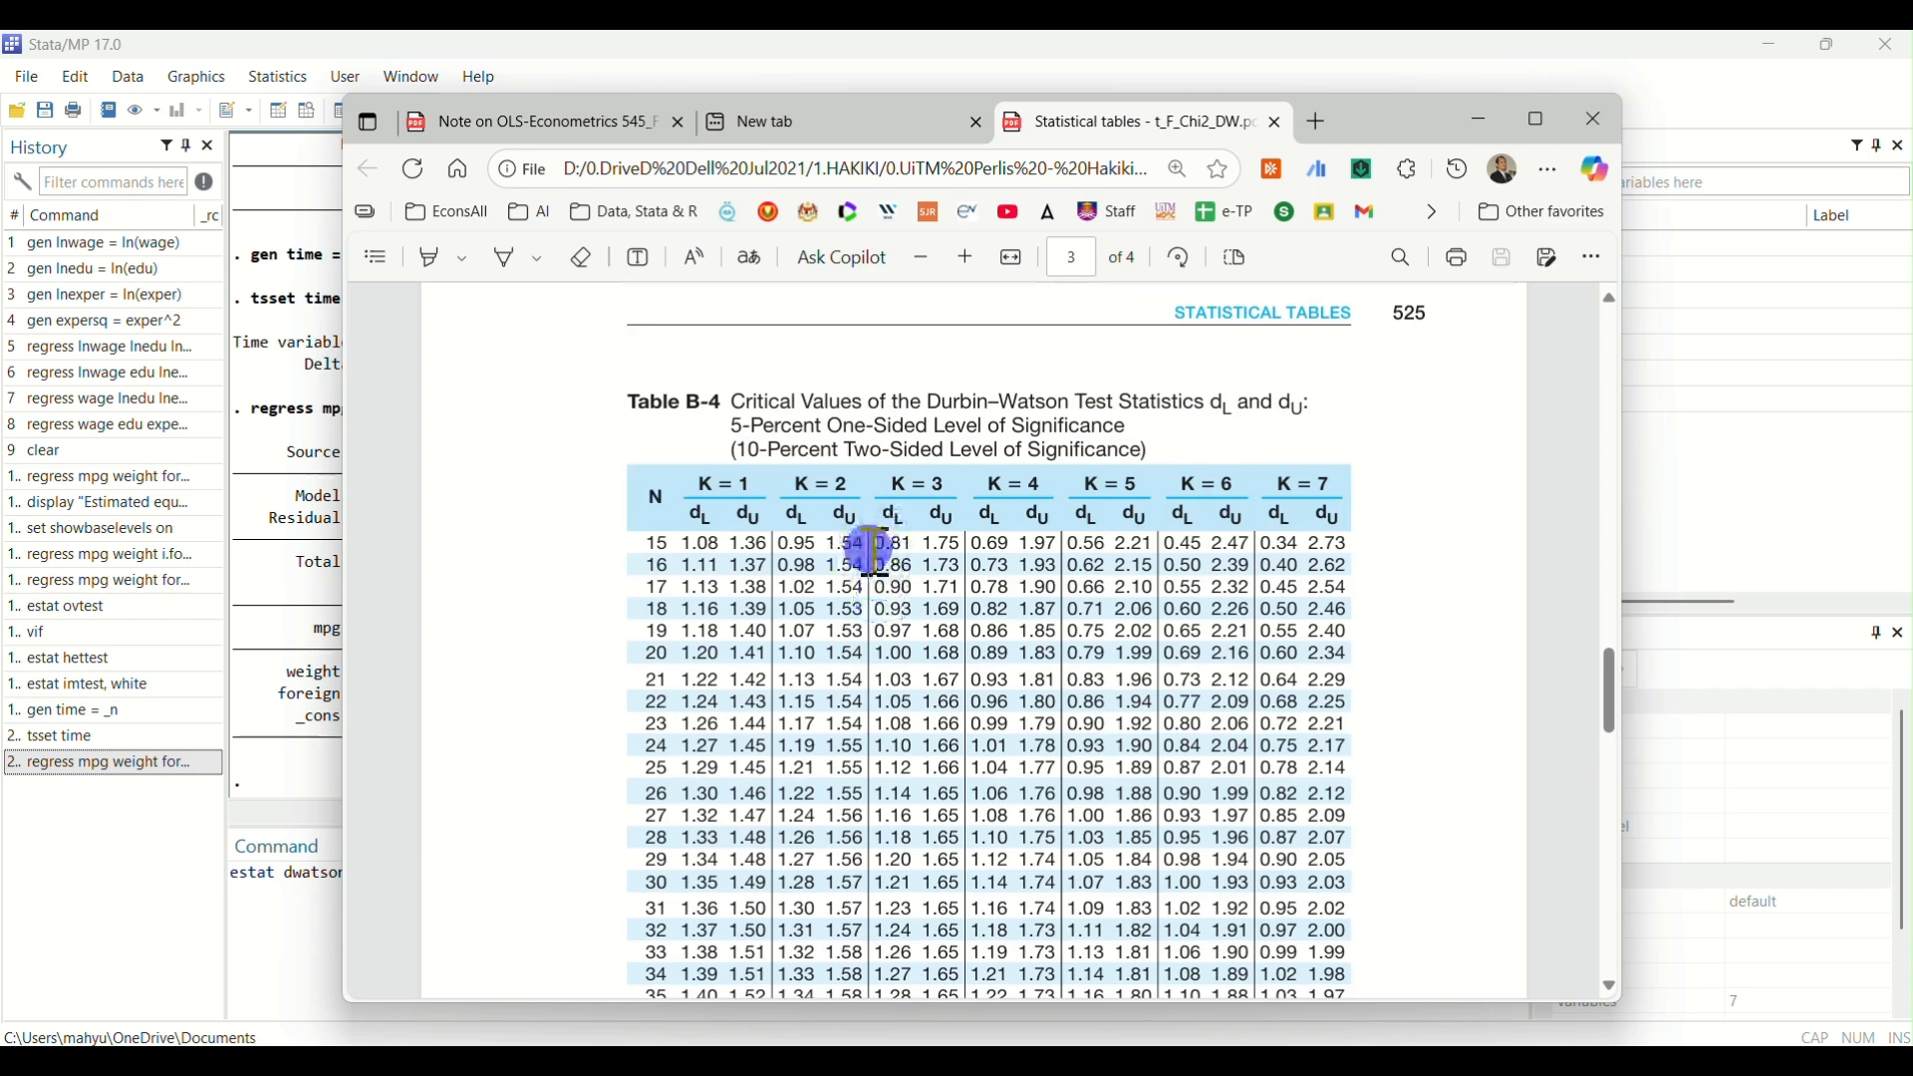
left_click(593, 126)
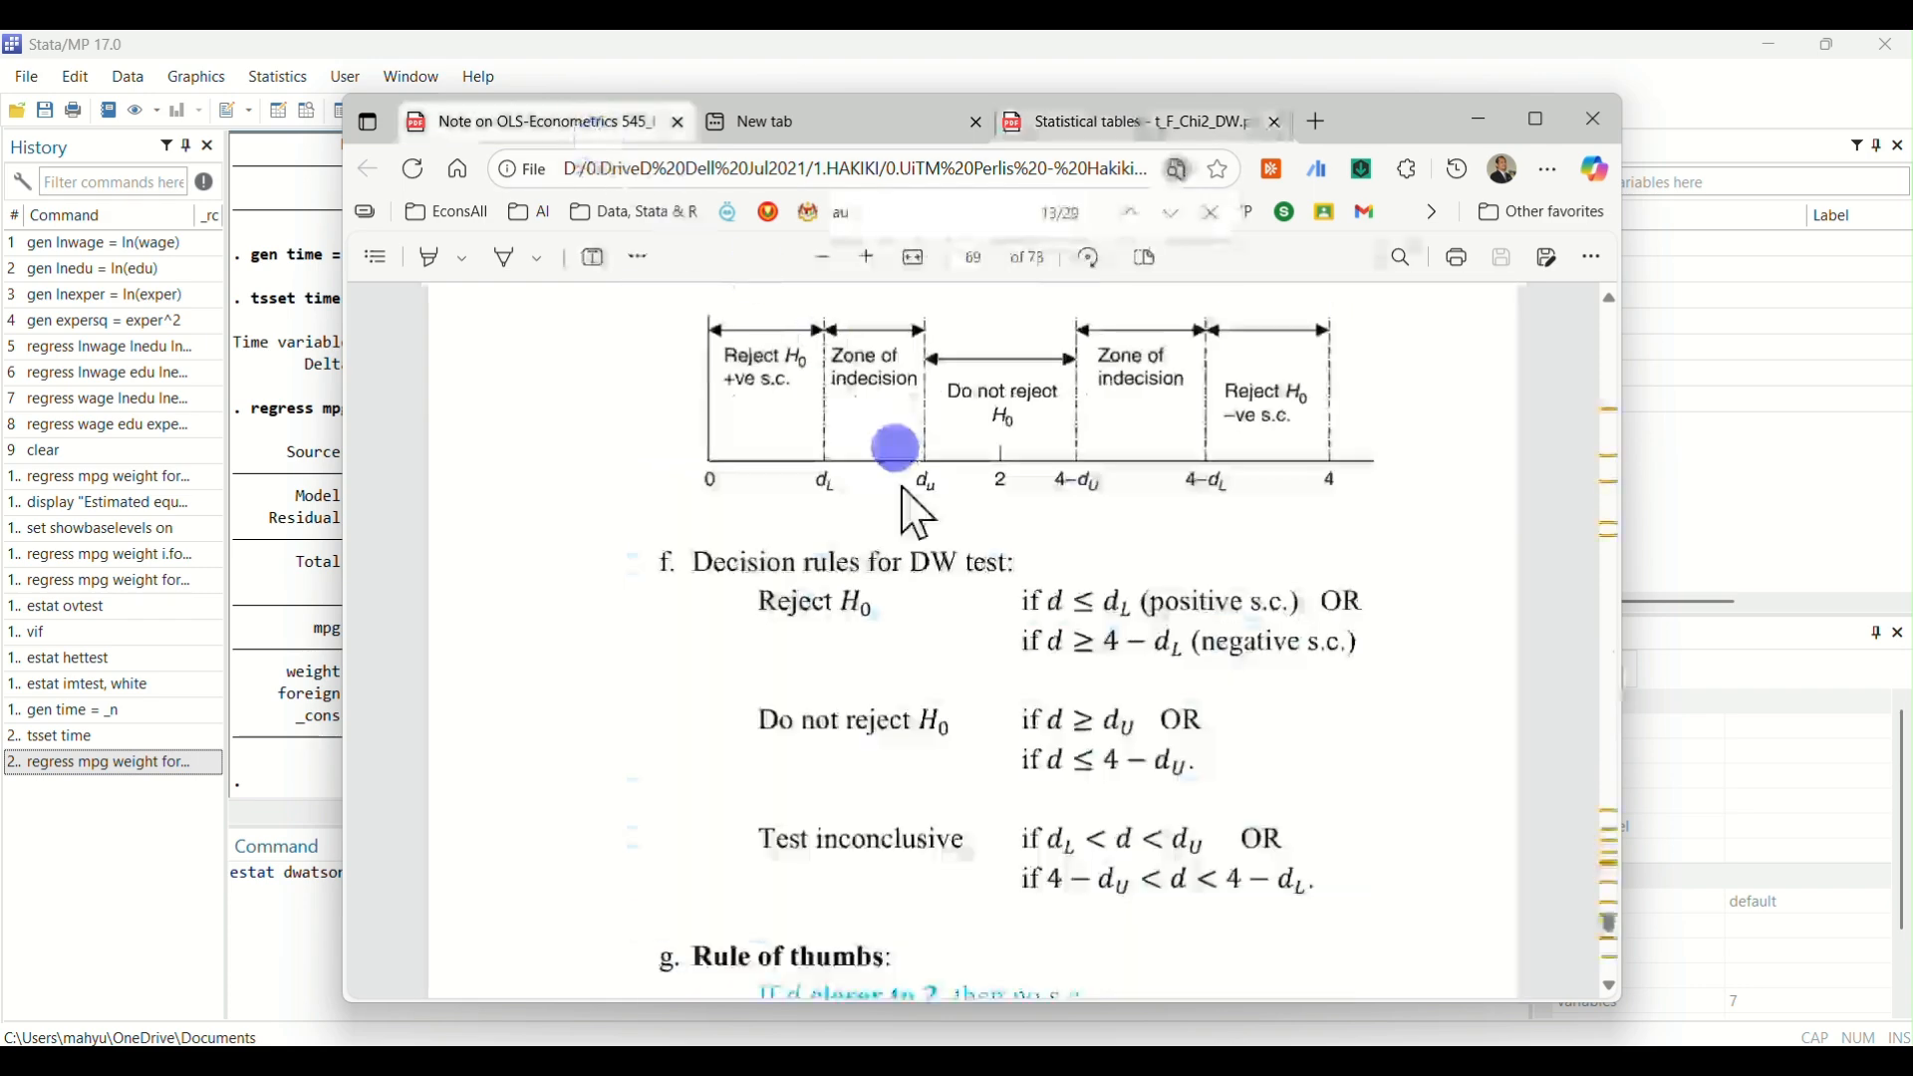